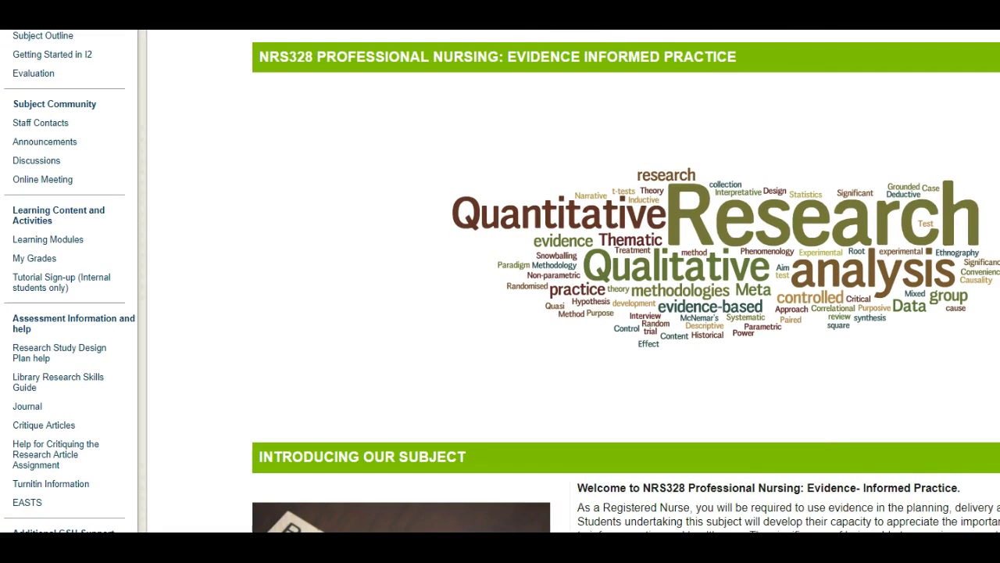
- Open the Research Study Design Plan help page and look through its videos and the Word version of the table
{"action": "left_click", "coordinate": [78, 354]}
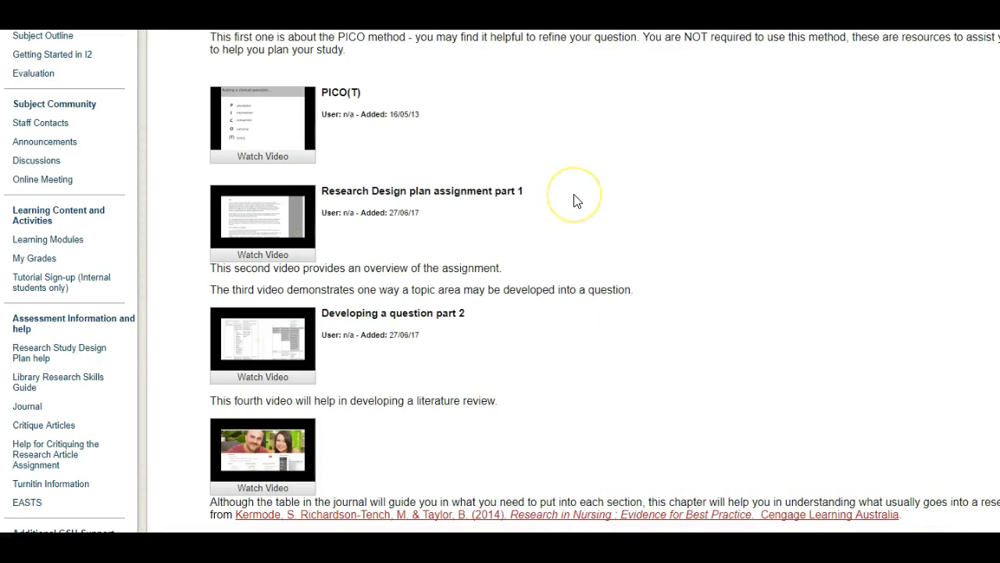
{"action": "scroll", "coordinate": [574, 201], "scroll_direction": "down", "scroll_amount": 3}
{"action": "scroll", "coordinate": [573, 201], "scroll_direction": "up", "scroll_amount": 3}
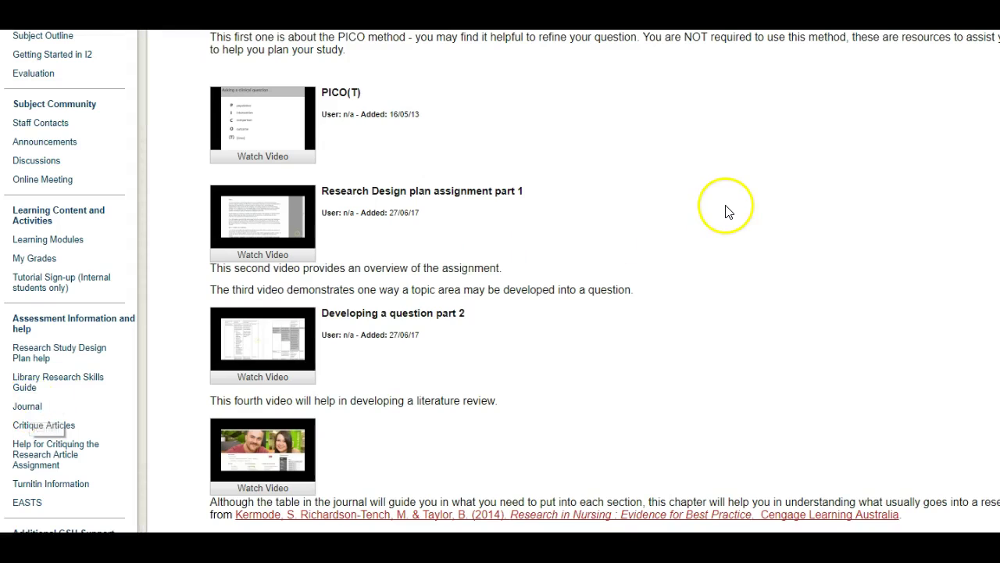
{"action": "scroll", "coordinate": [723, 210], "scroll_direction": "down", "scroll_amount": 1}
{"action": "scroll", "coordinate": [722, 207], "scroll_direction": "up", "scroll_amount": 1}
{"action": "scroll", "coordinate": [719, 234], "scroll_direction": "down", "scroll_amount": 4}
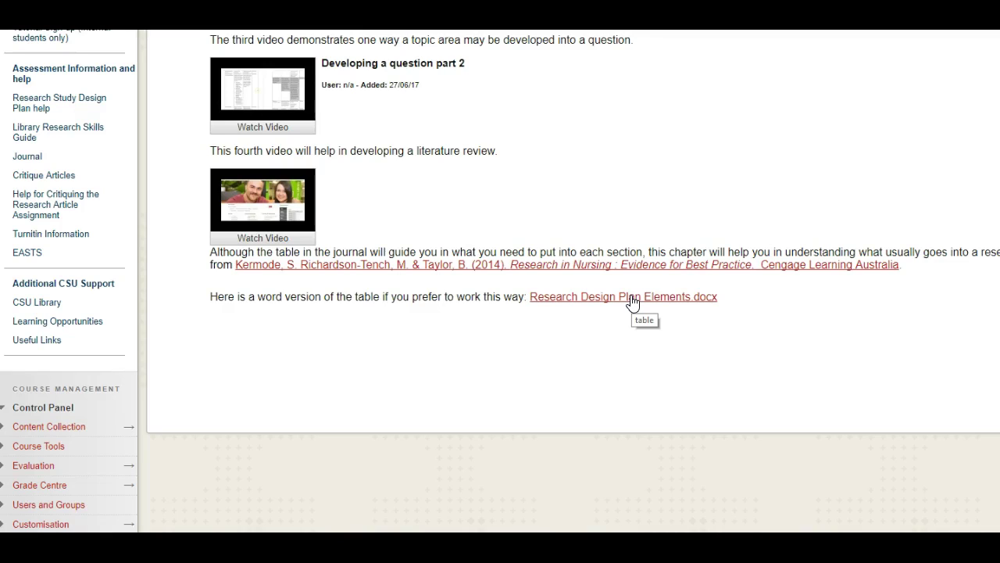
- Open the Learning module journal and read through the research design plan table in its instructions
{"action": "left_click", "coordinate": [25, 159]}
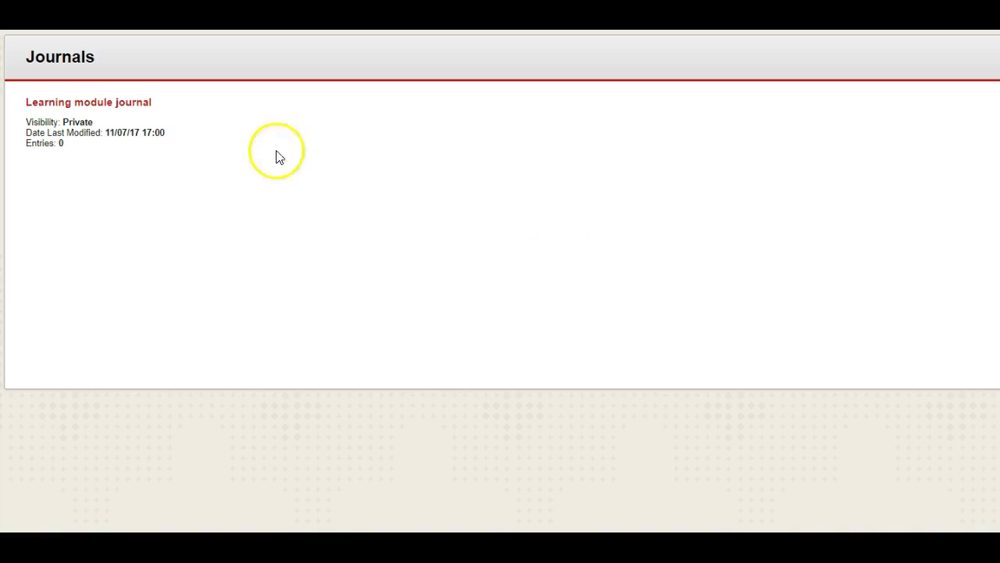
{"action": "mouse_move", "coordinate": [146, 117]}
{"action": "left_click", "coordinate": [109, 109]}
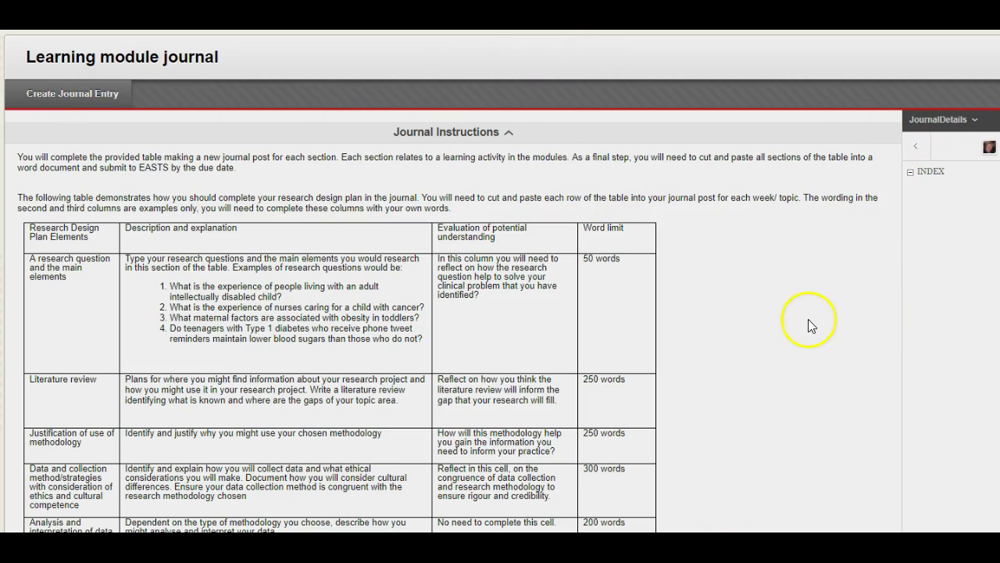
{"action": "scroll", "coordinate": [554, 205], "scroll_direction": "down", "scroll_amount": 2}
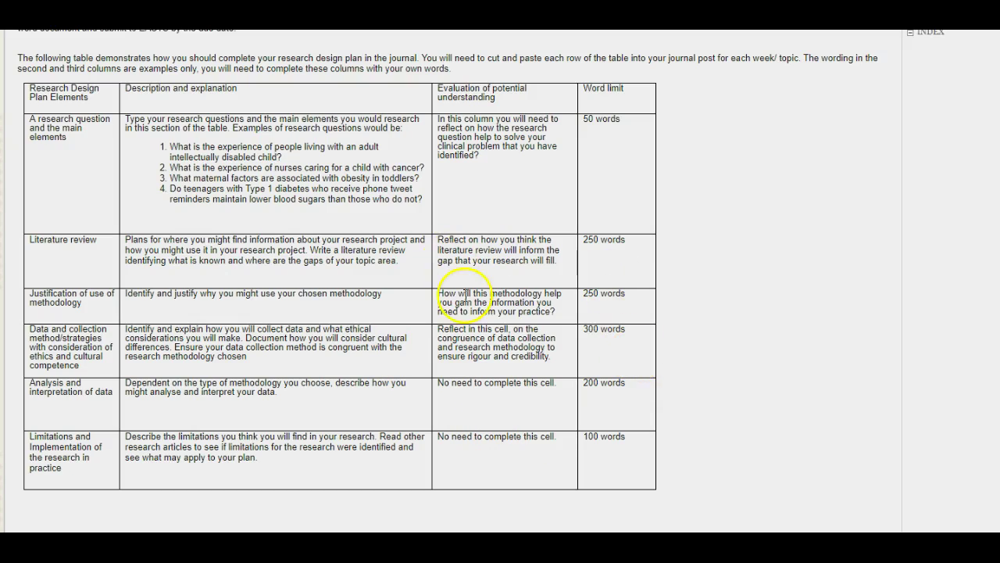
{"action": "scroll", "coordinate": [460, 295], "scroll_direction": "up", "scroll_amount": 1}
{"action": "scroll", "coordinate": [33, 196], "scroll_direction": "up", "scroll_amount": 1}
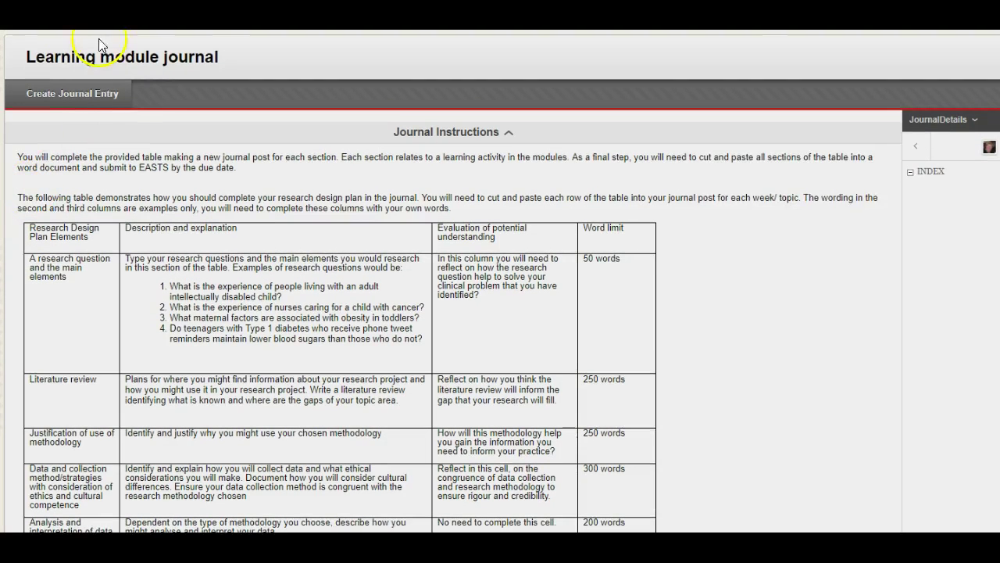
- Create a new journal entry with the title "Research Question"
{"action": "left_click", "coordinate": [80, 94]}
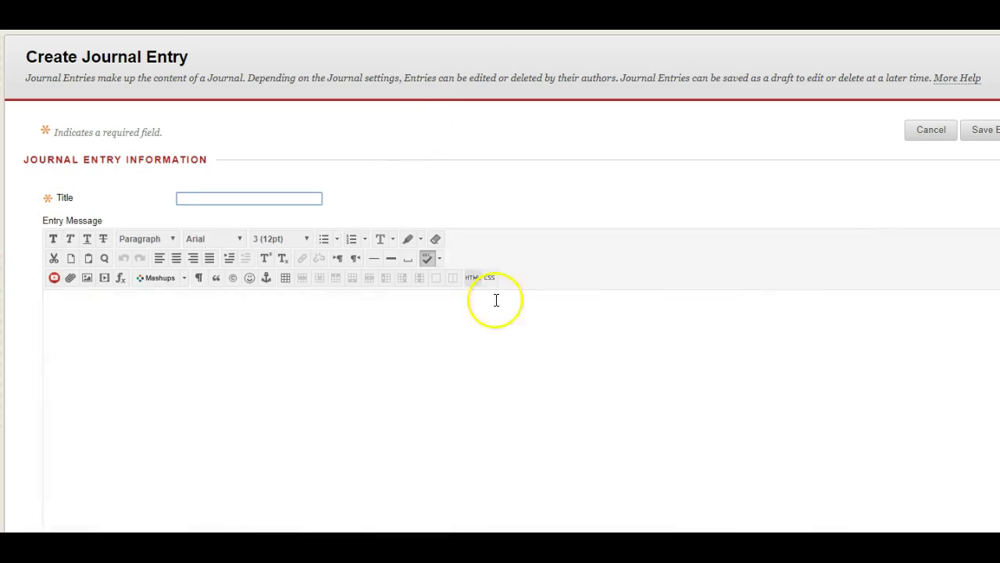
{"action": "type", "text": "Research"}
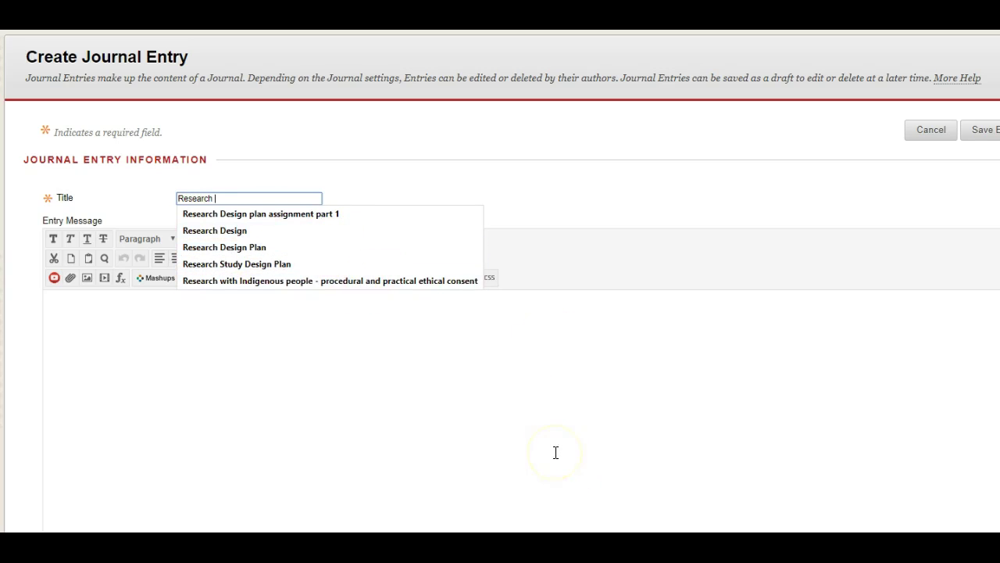
{"action": "type", "text": "Question"}
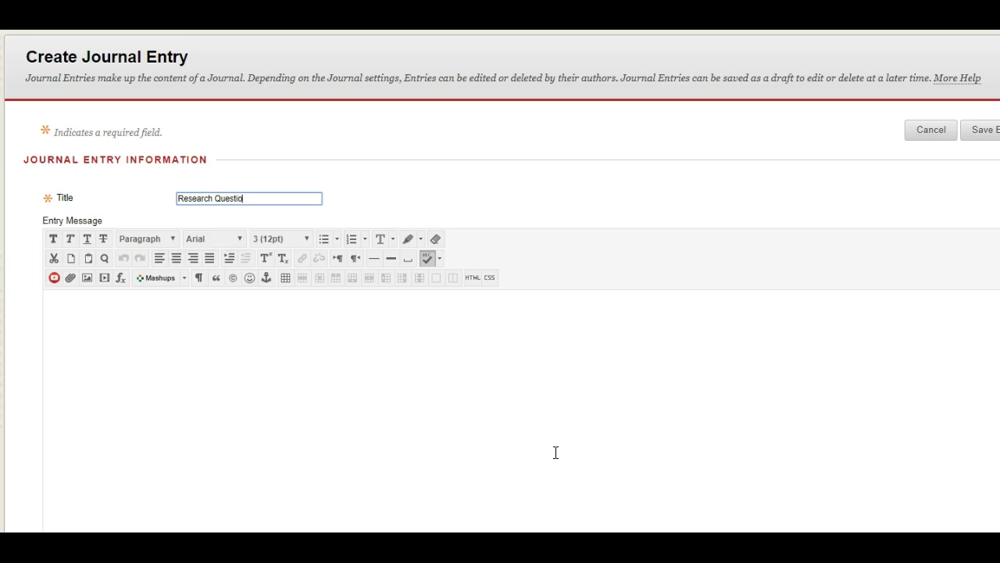
- Write "What is the experience of midwives who deliver per 30 week babies?" in the entry message, with blank lines above it
{"action": "left_click", "coordinate": [540, 339]}
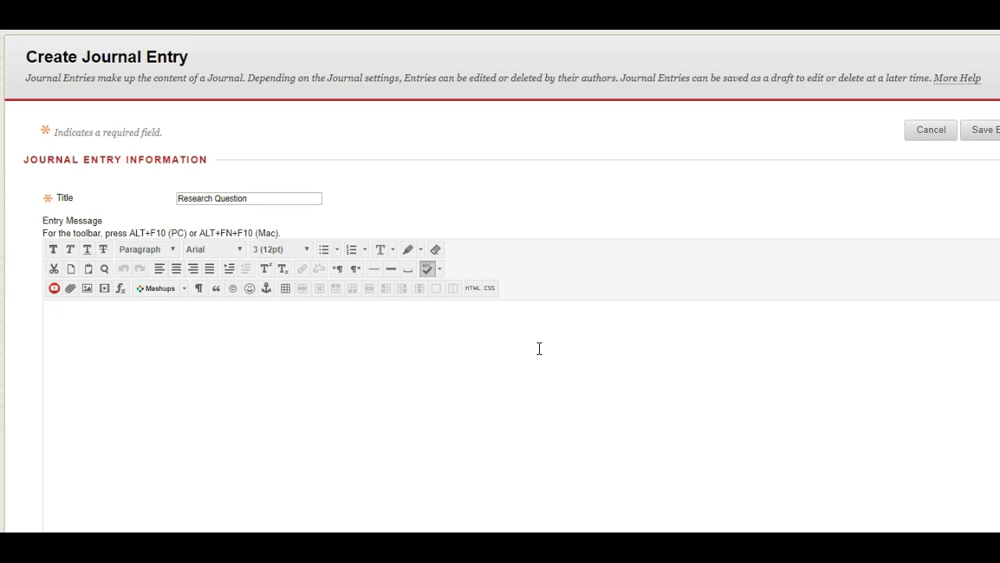
{"action": "key", "text": "Return"}
{"action": "key", "text": "Return"}
{"action": "type", "text": "What is the experience o"}
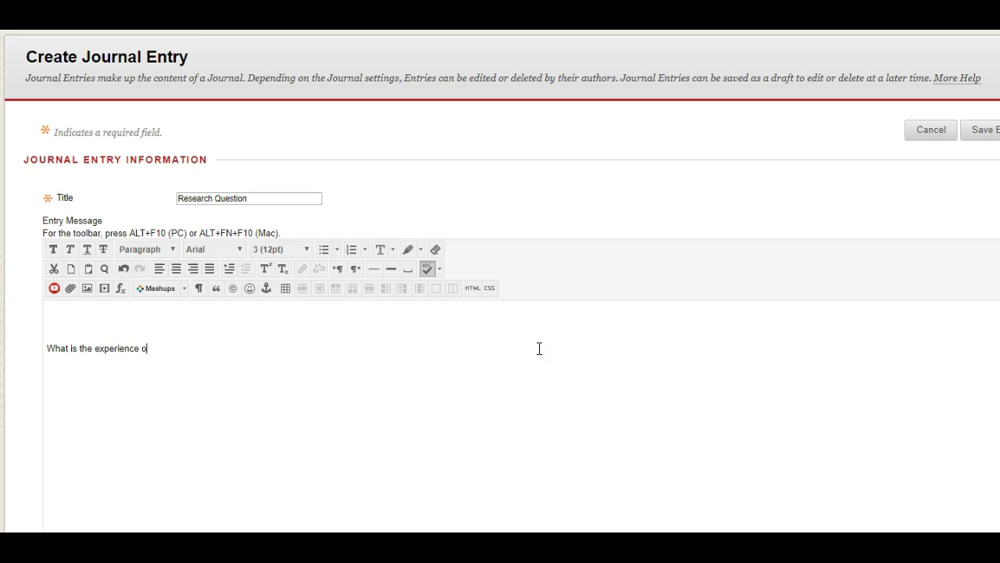
{"action": "type", "text": "f midwves"}
{"action": "key", "text": "BackSpace"}
{"action": "key", "text": "BackSpace"}
{"action": "key", "text": "BackSpace"}
{"action": "type", "text": "ive"}
{"action": "key", "text": "BackSpace"}
{"action": "key", "text": "BackSpace"}
{"action": "key", "text": "BackSpace"}
{"action": "type", "text": "ives who deliver per"}
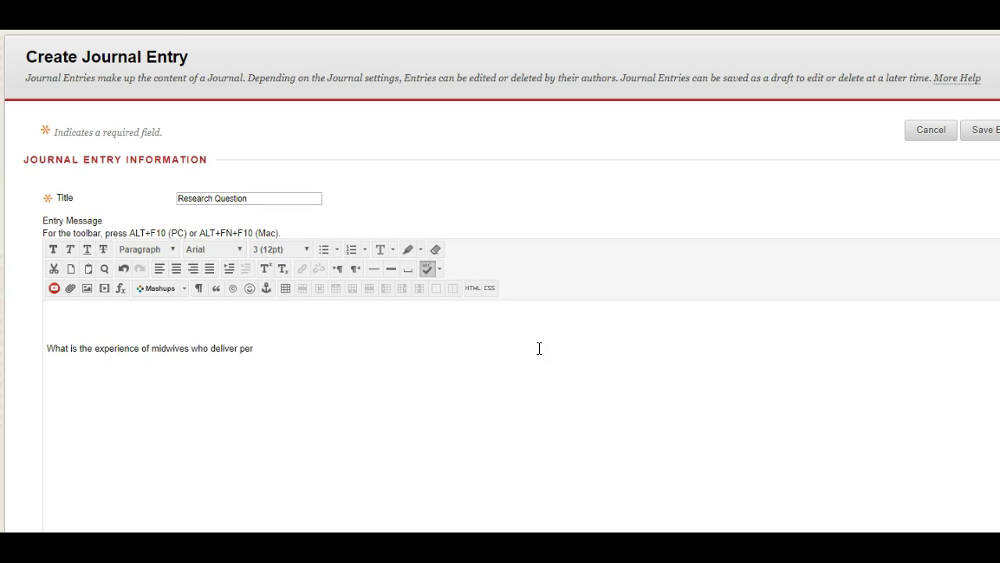
{"action": "type", "text": " 30 week babies?"}
- Open the S-NRS328_201760_B_D subject separately and look through its Origins of Knowledge module page
{"action": "right_click", "coordinate": [992, 30]}
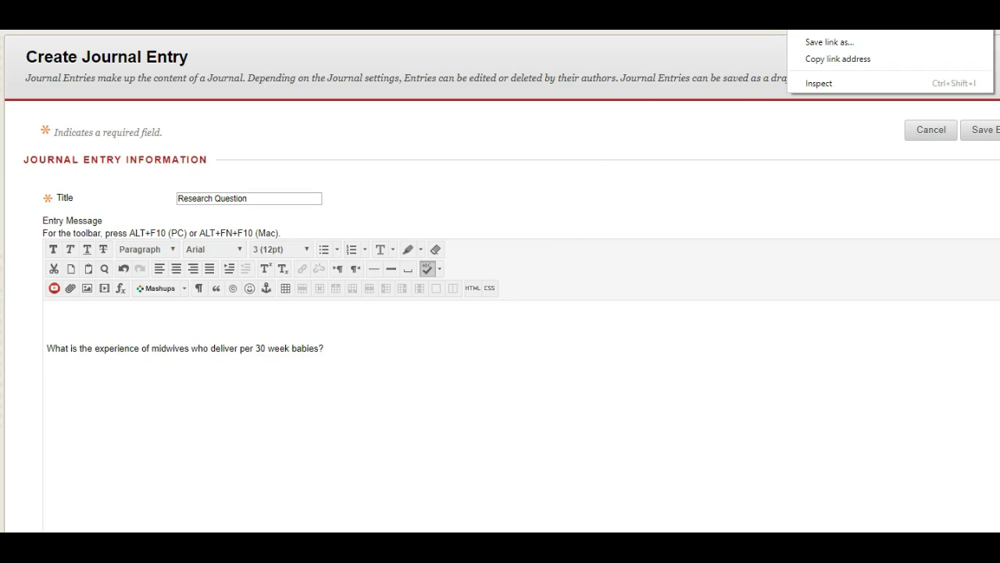
{"action": "key", "text": "Escape"}
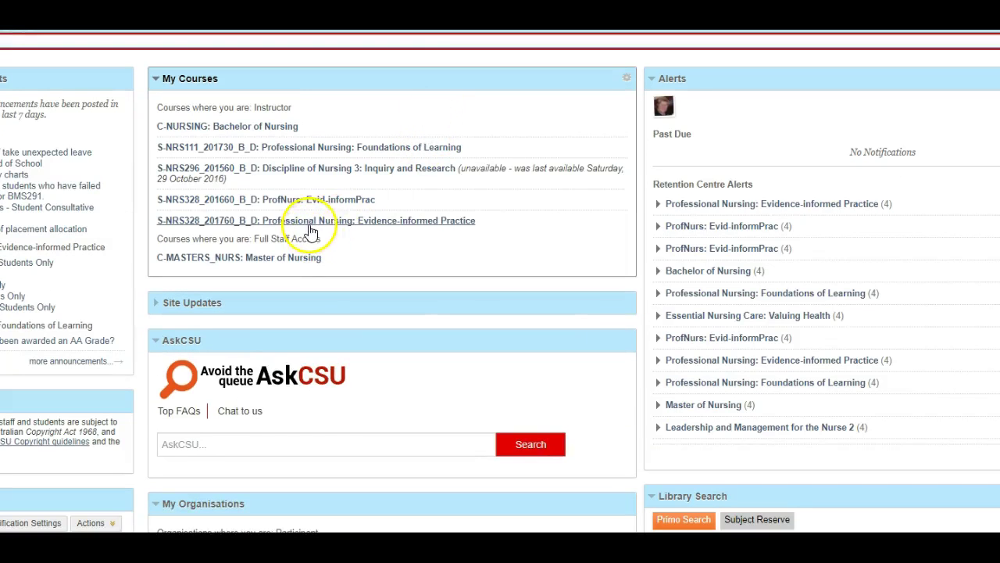
{"action": "left_click", "coordinate": [326, 222]}
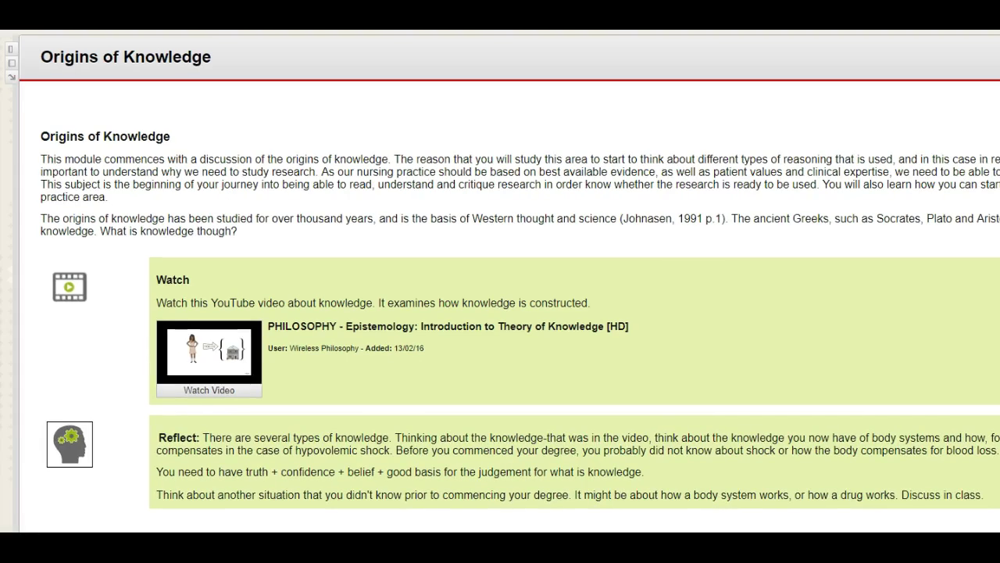
{"action": "scroll", "coordinate": [500, 281], "scroll_direction": "down", "scroll_amount": 20}
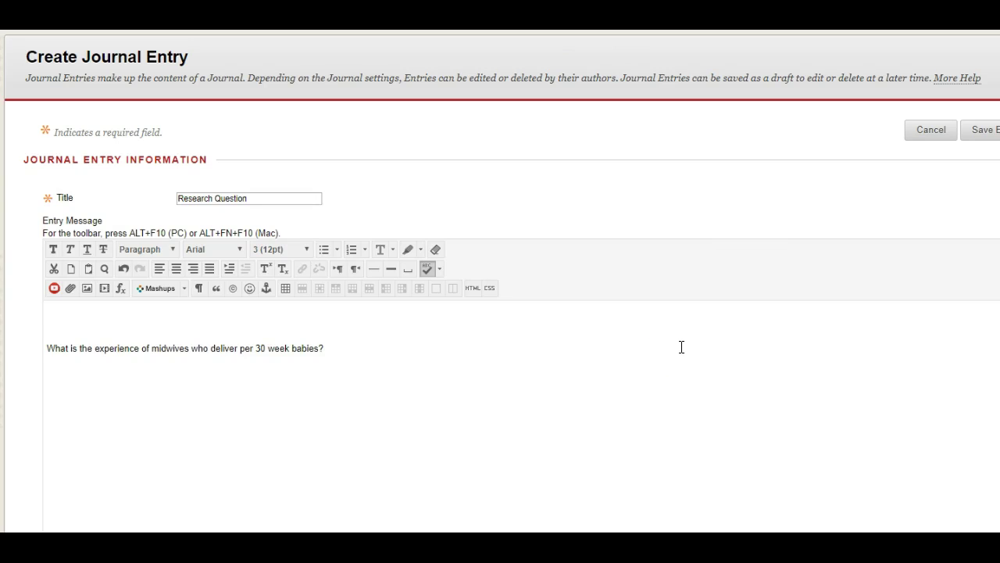
- Return to the journal entry and add the line "Inductive and qualitative" below the research question, leaving a blank line between them
{"action": "left_click", "coordinate": [384, 351]}
{"action": "key", "text": "Return"}
{"action": "key", "text": "Return"}
{"action": "type", "text": "Inductive and qualitative"}
- Insert the label "Notes" above "Inductive and qualitative" and separate it from the research question with an extra line
{"action": "left_click", "coordinate": [239, 382]}
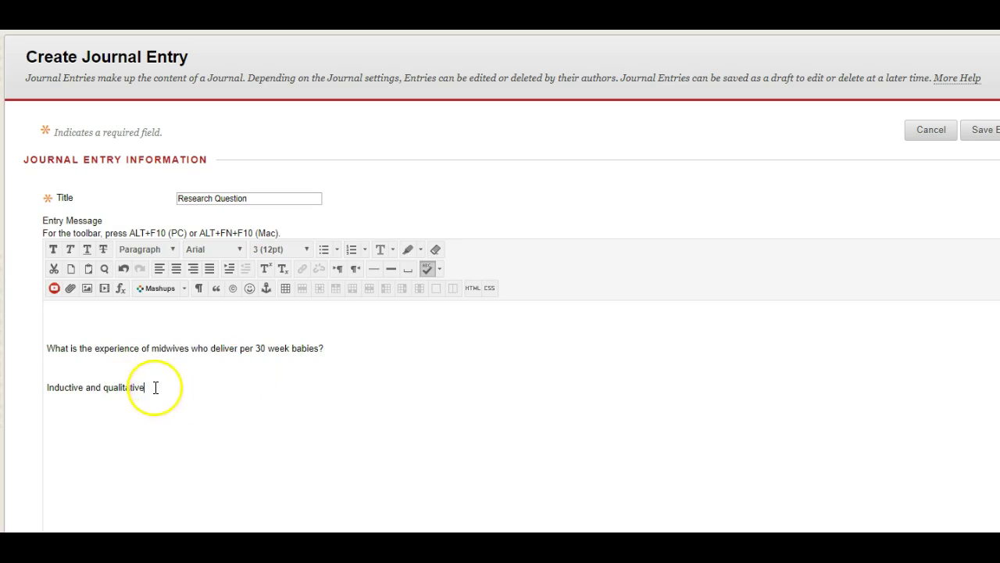
{"action": "triple_click", "coordinate": [47, 395]}
{"action": "left_click", "coordinate": [54, 364]}
{"action": "type", "text": "Notes"}
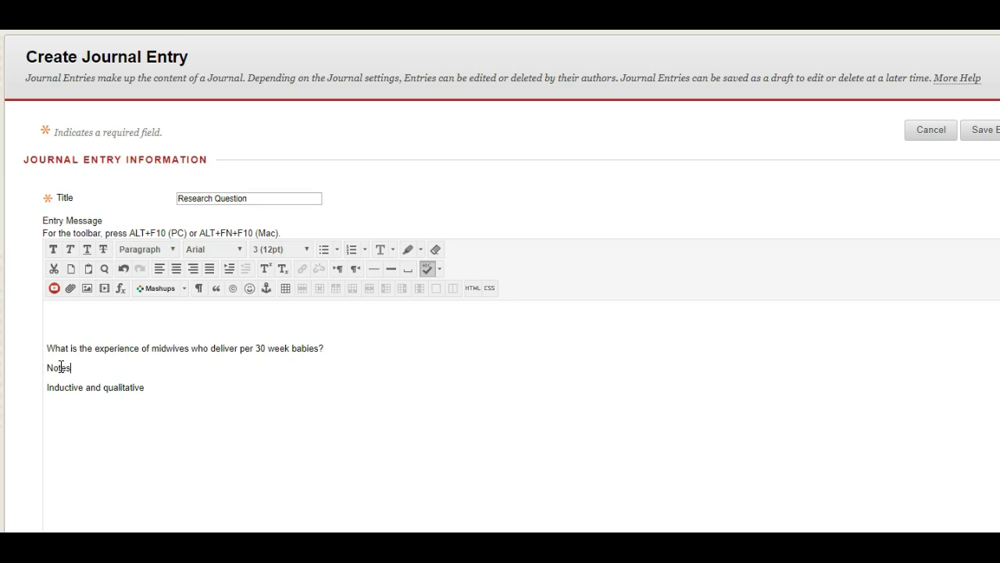
{"action": "left_click", "coordinate": [343, 347]}
{"action": "key", "text": "Return"}
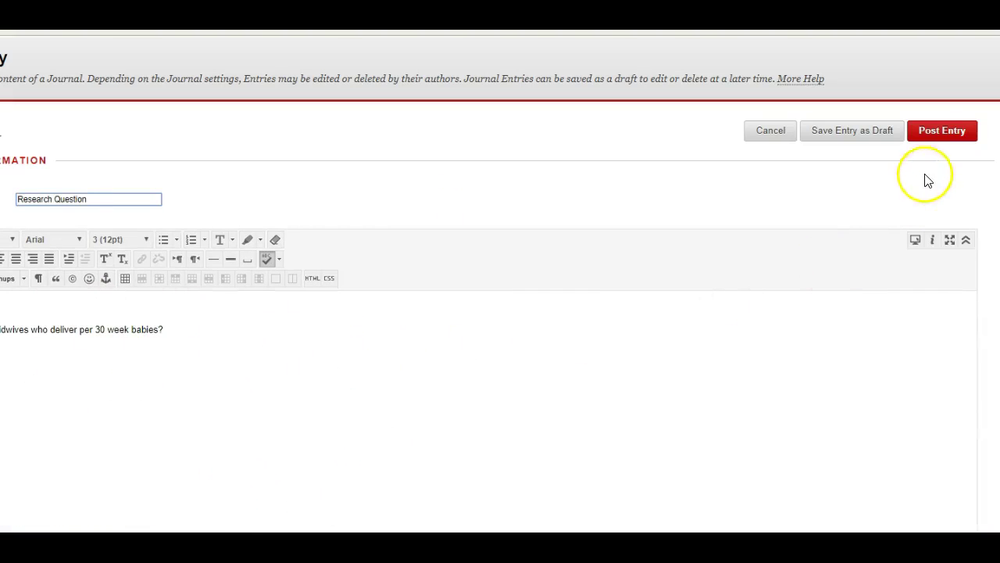
- Post the journal entry and view the published Research Question post below the journal instructions
{"action": "left_click", "coordinate": [941, 137]}
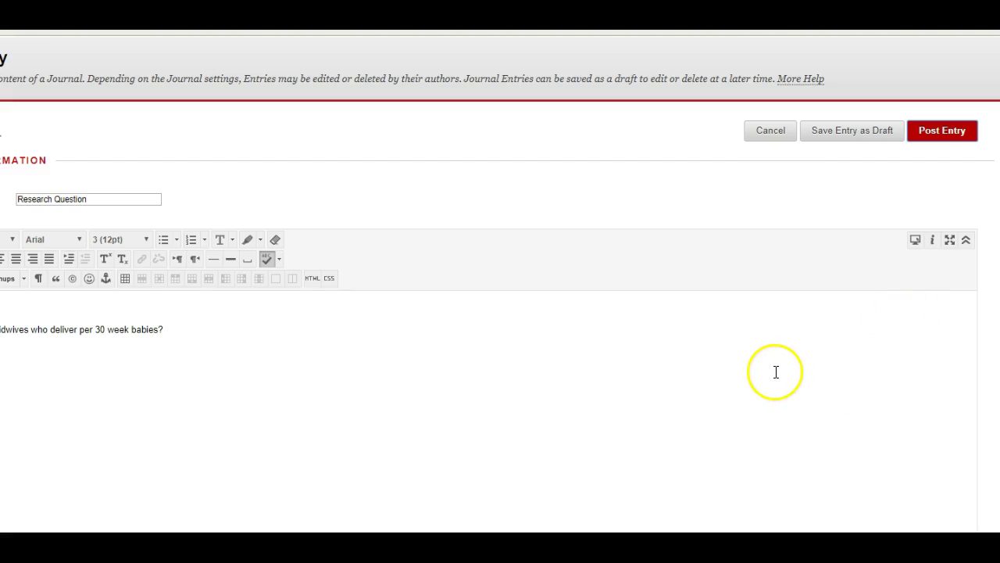
{"action": "scroll", "coordinate": [542, 325], "scroll_direction": "down", "scroll_amount": 2}
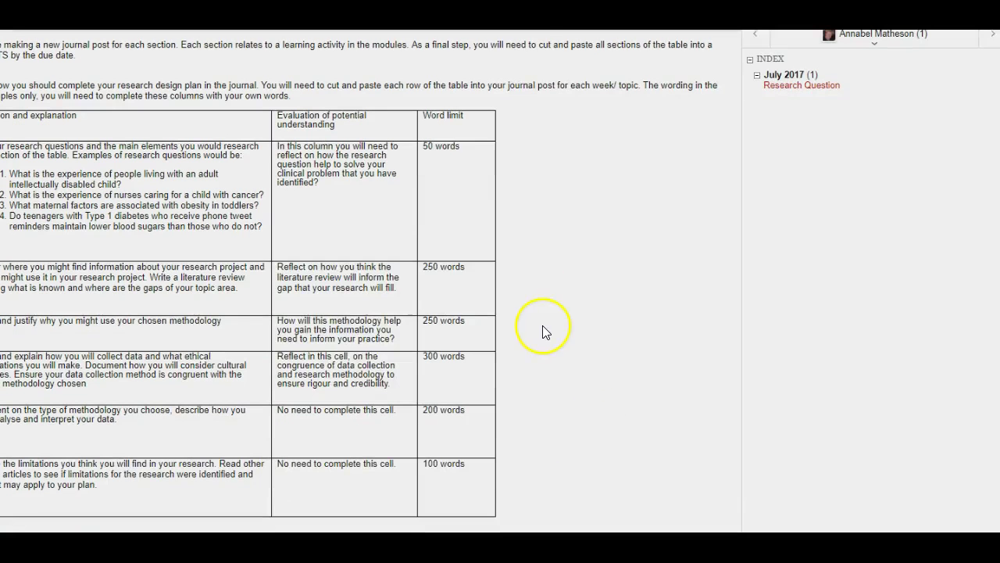
{"action": "triple_click", "coordinate": [535, 43]}
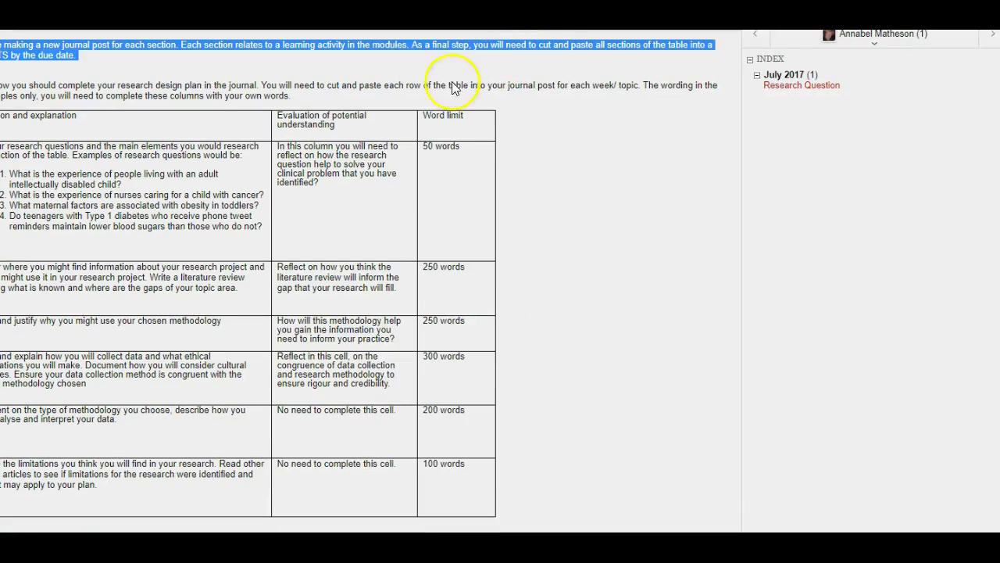
{"action": "key", "text": "ctrl+x"}
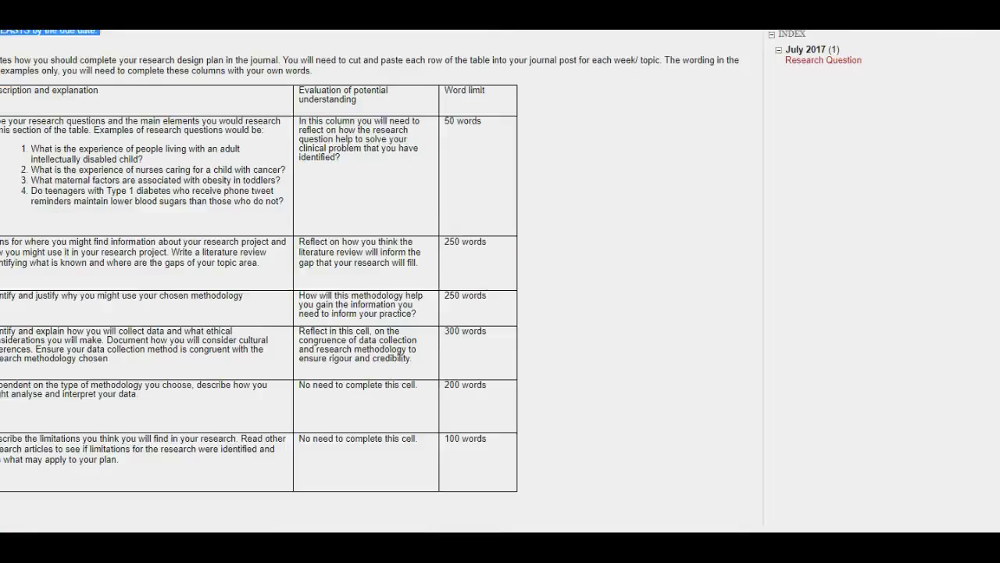
{"action": "scroll", "coordinate": [587, 54], "scroll_direction": "down", "scroll_amount": 5}
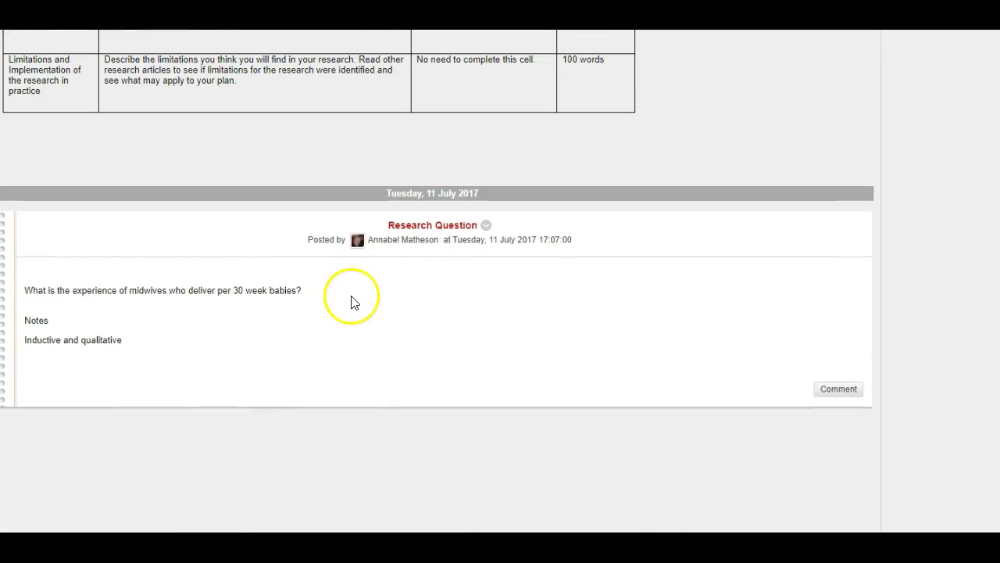
{"action": "left_click", "coordinate": [841, 395]}
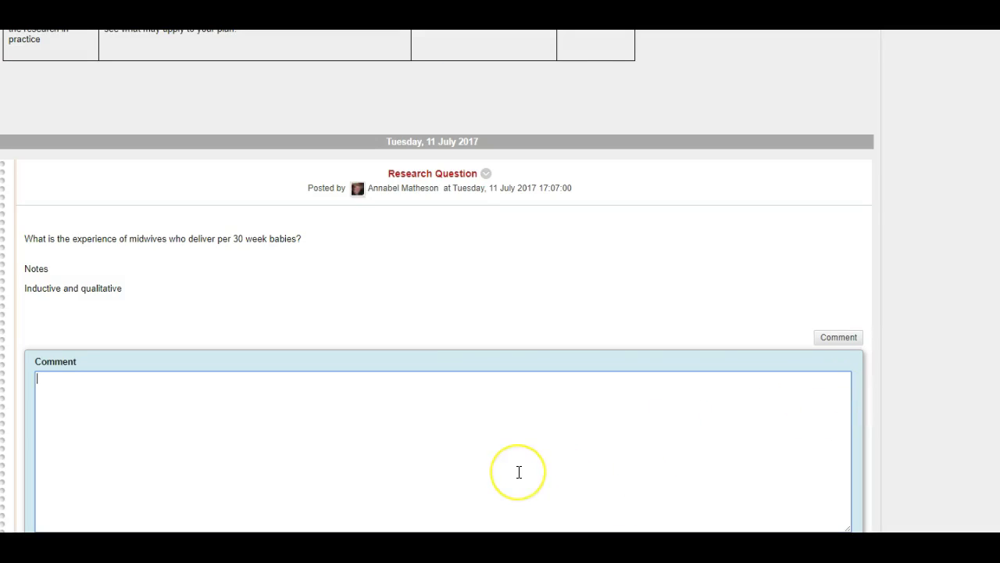
{"action": "type", "text": "remeber to"}
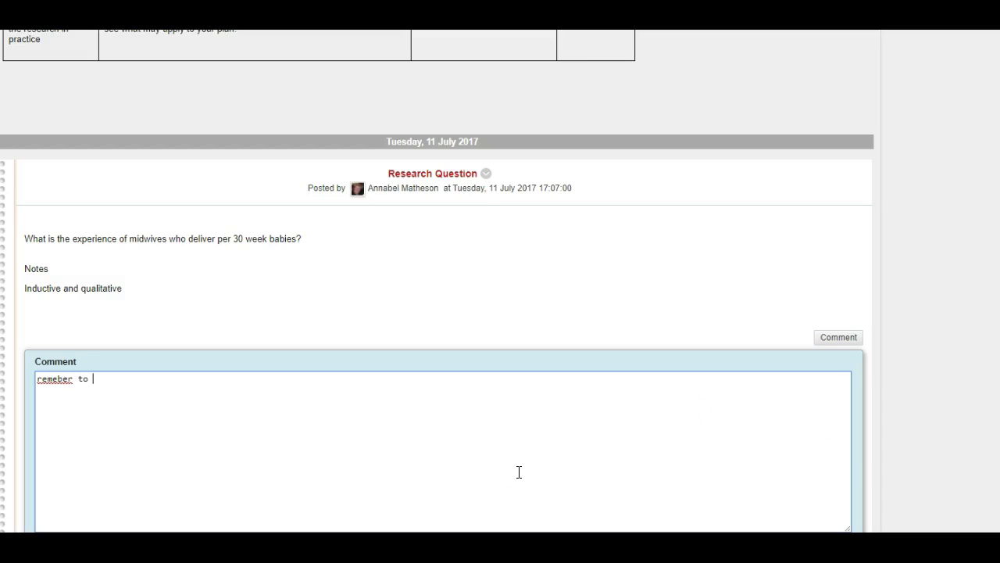
{"action": "key", "text": "ctrl+BackSpace"}
{"action": "key", "text": "ctrl+BackSpace"}
{"action": "key", "text": "Escape"}
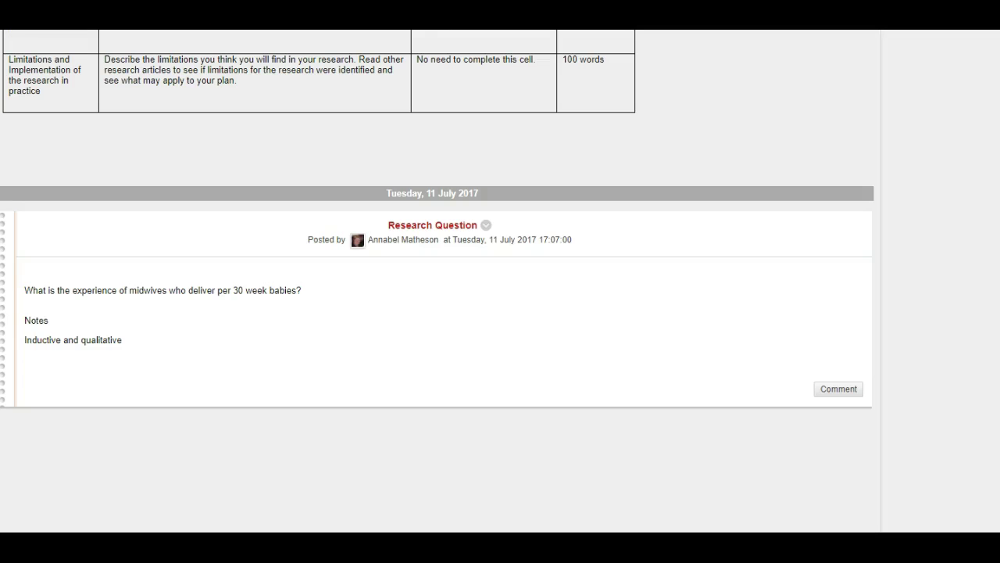
- Create another journal entry and paste the table copied from the Research Design Plan Elements Word document into its message
{"action": "scroll", "coordinate": [500, 424], "scroll_direction": "up", "scroll_amount": 6}
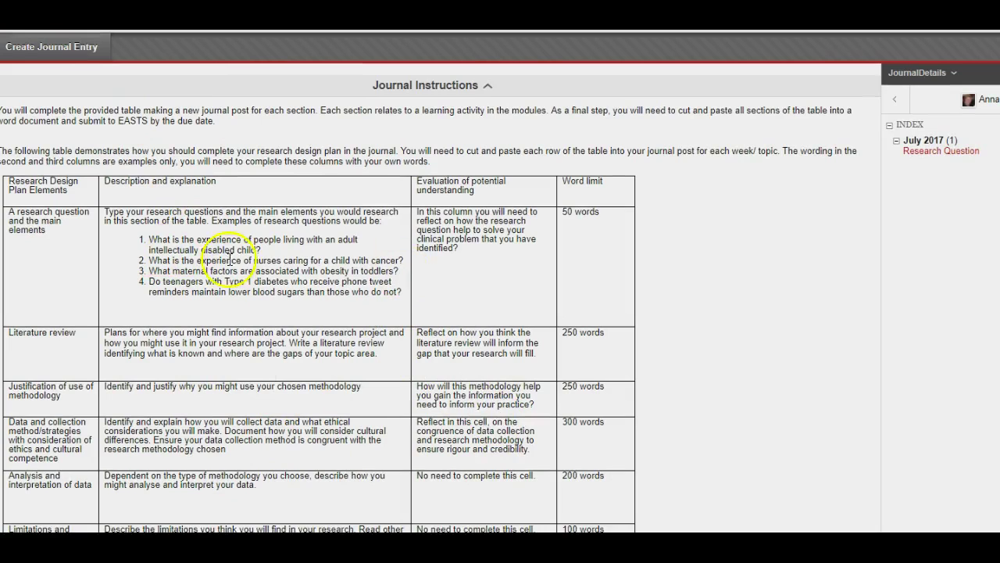
{"action": "left_click", "coordinate": [73, 46]}
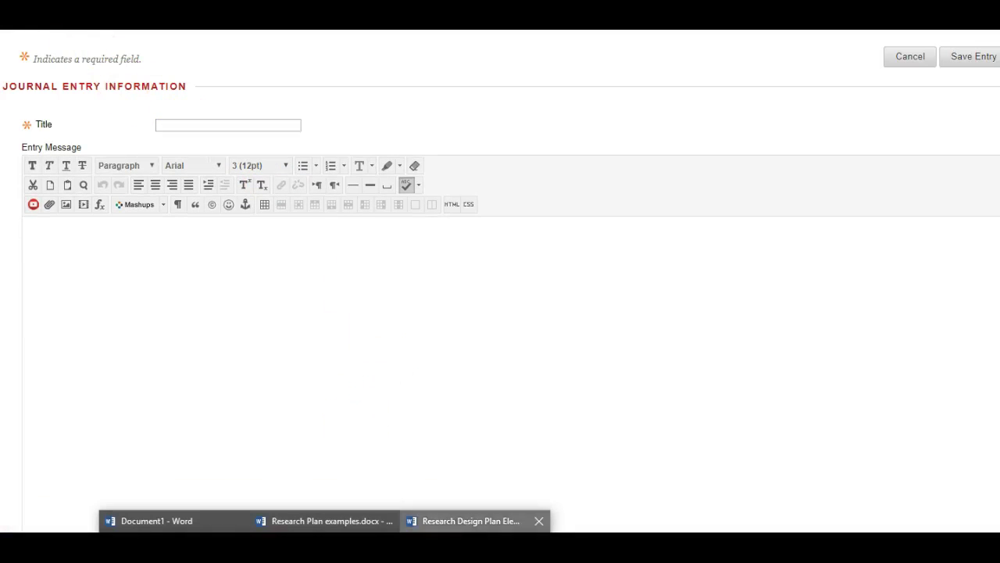
{"action": "left_click", "coordinate": [486, 519]}
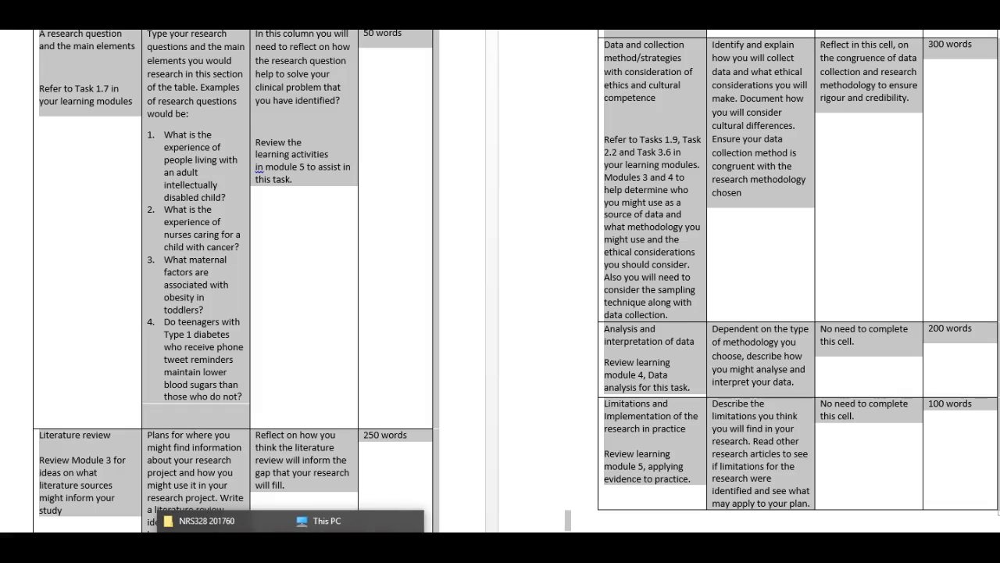
{"action": "left_click", "coordinate": [234, 520]}
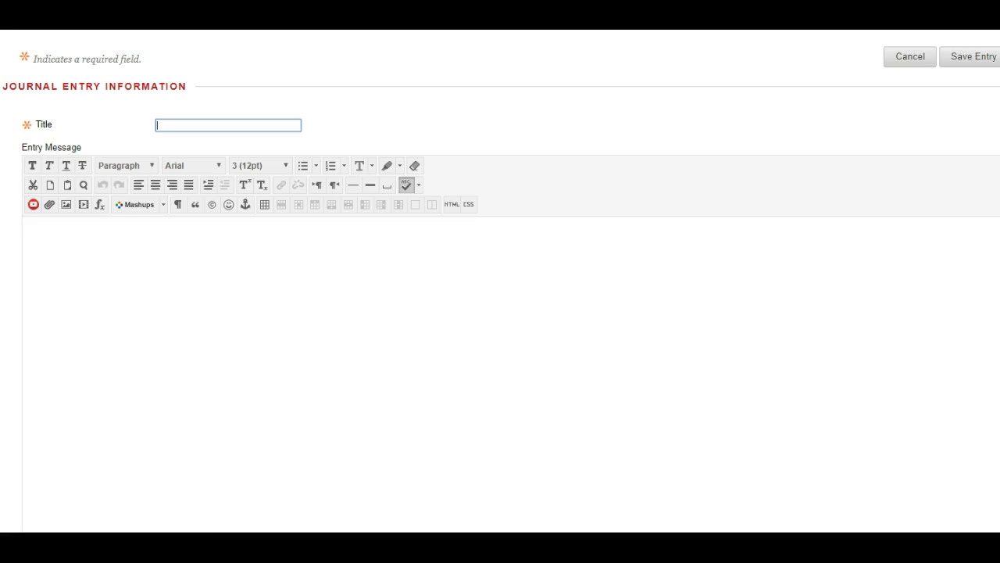
{"action": "left_click", "coordinate": [132, 277]}
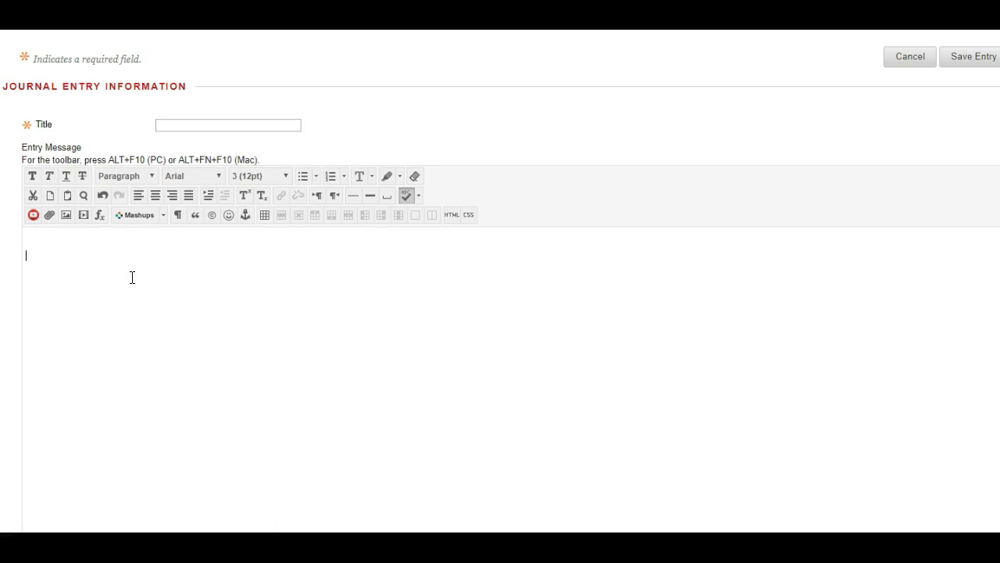
{"action": "key", "text": "ctrl+v"}
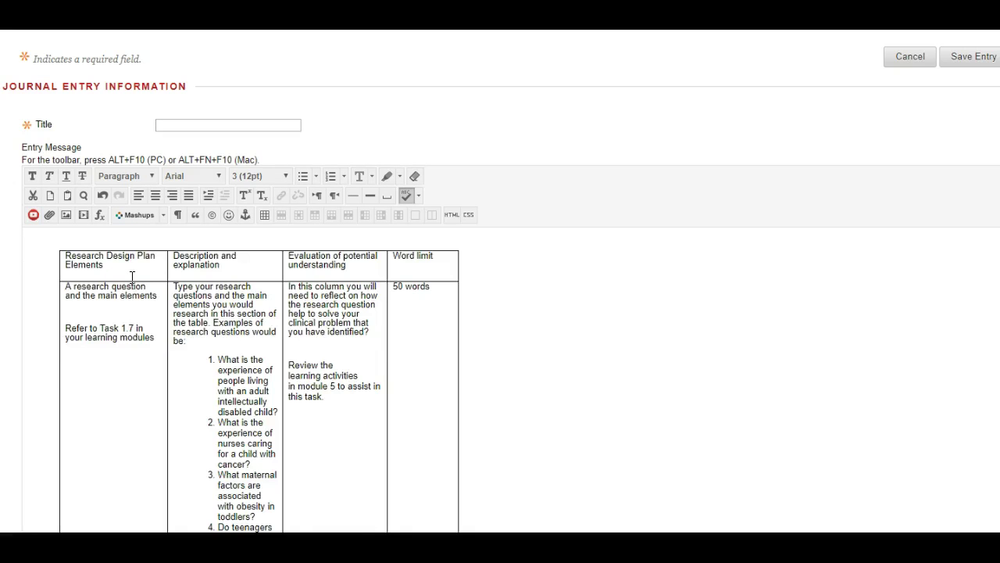
{"action": "scroll", "coordinate": [458, 373], "scroll_direction": "down", "scroll_amount": 3}
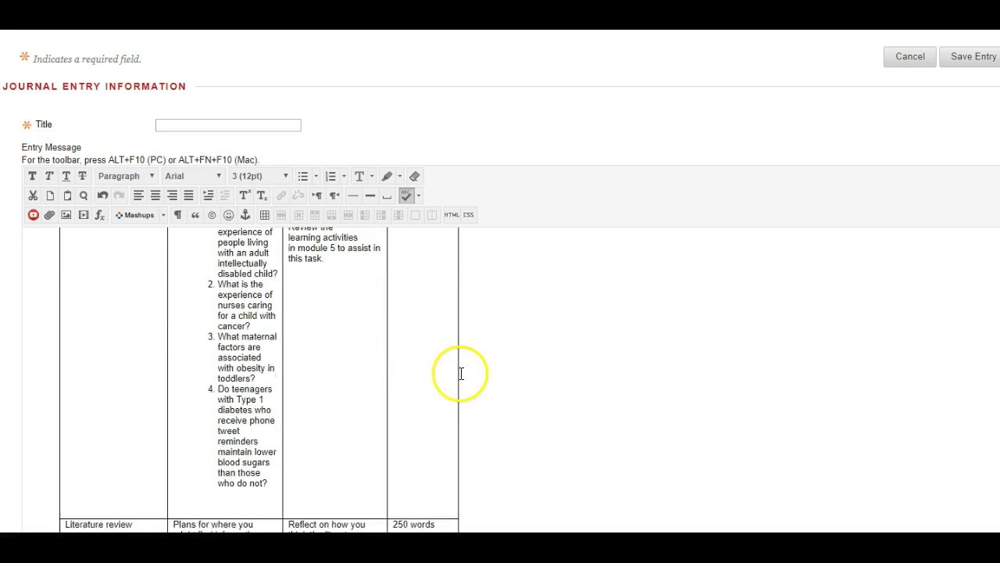
- Title the new journal entry "Research Question in table"
{"action": "scroll", "coordinate": [462, 376], "scroll_direction": "up", "scroll_amount": 3}
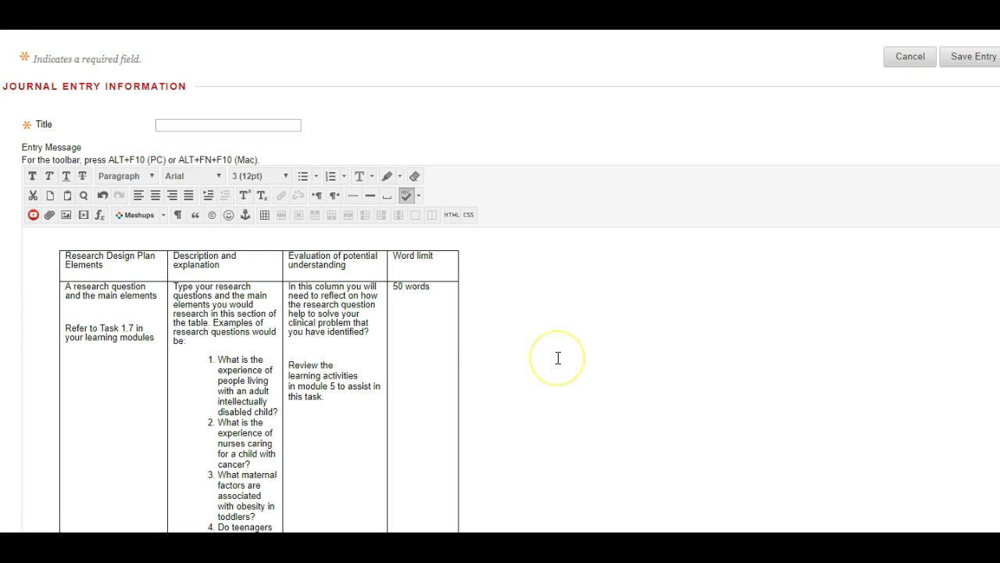
{"action": "left_click", "coordinate": [255, 130]}
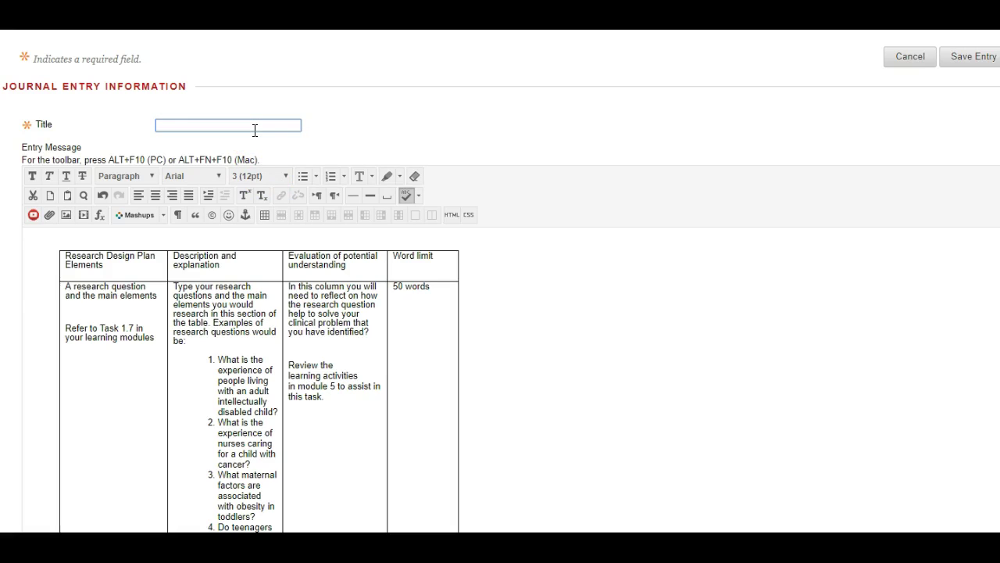
{"action": "type", "text": "Research Question"}
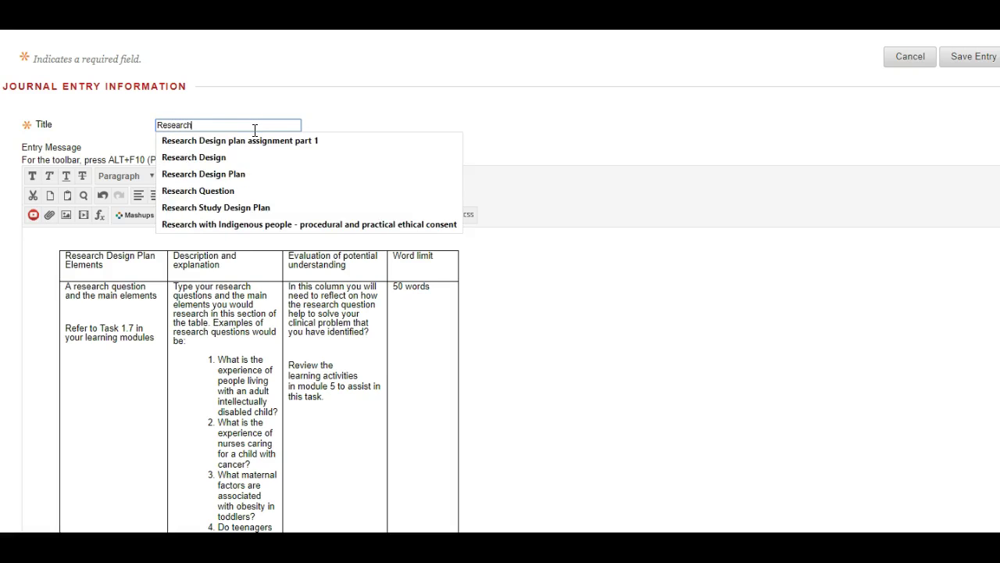
{"action": "left_click", "coordinate": [257, 191]}
{"action": "type", "text": "in table"}
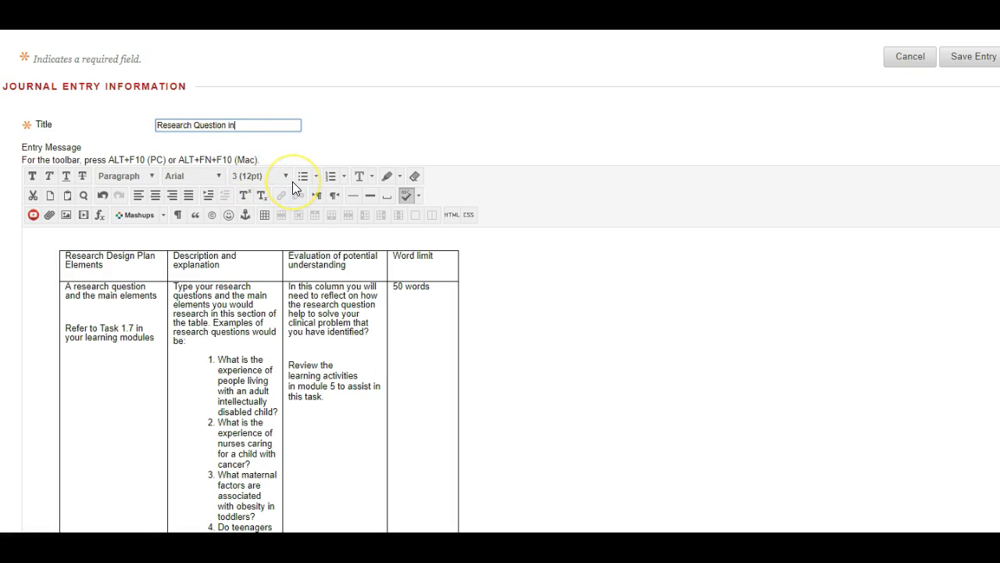
{"action": "left_click", "coordinate": [343, 332]}
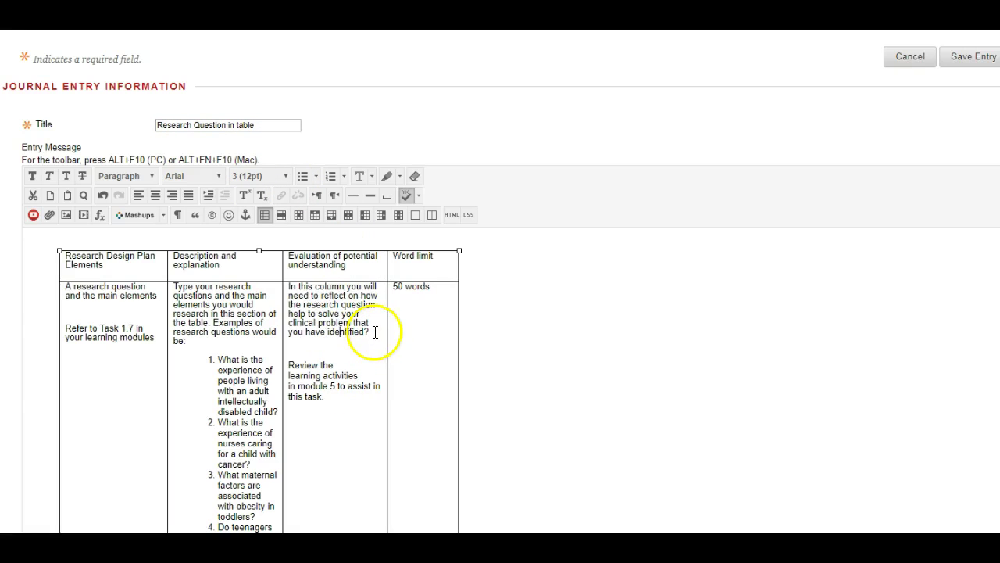
{"action": "left_click_drag", "start_coordinate": [371, 331], "coordinate": [286, 290]}
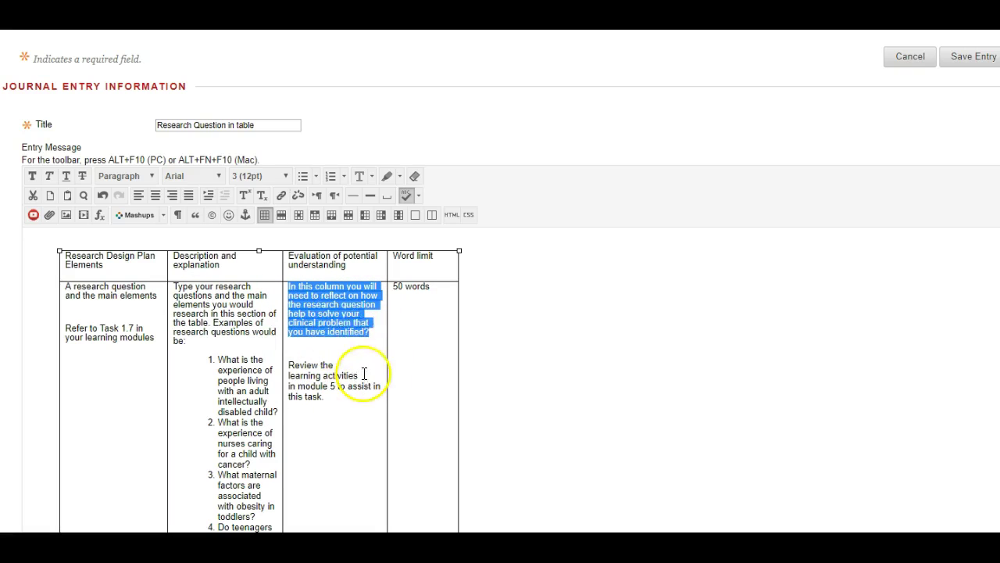
{"action": "left_click", "coordinate": [547, 347]}
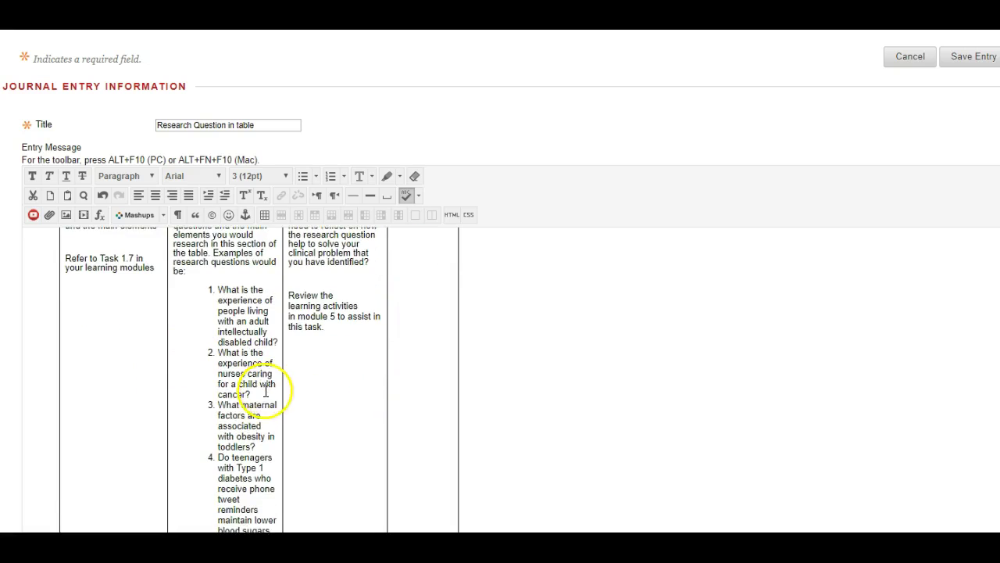
- Replace the instructions and example questions in the research question row's description cell with "What is the experience of midwives who deliver pre 30 week babies?"
{"action": "scroll", "coordinate": [254, 426], "scroll_direction": "down", "scroll_amount": 2}
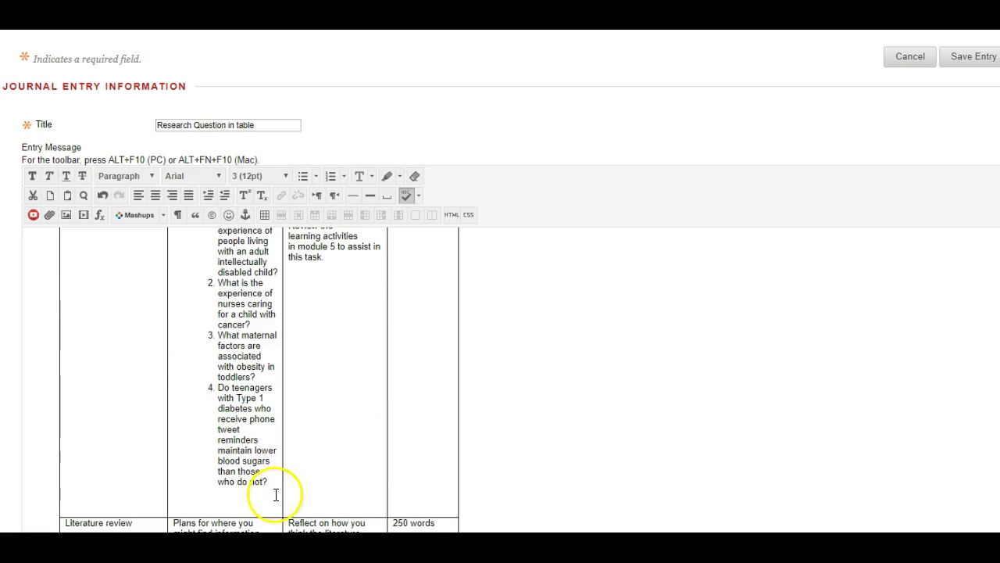
{"action": "left_click_drag", "start_coordinate": [276, 494], "coordinate": [185, 312]}
{"action": "key", "text": "Delete"}
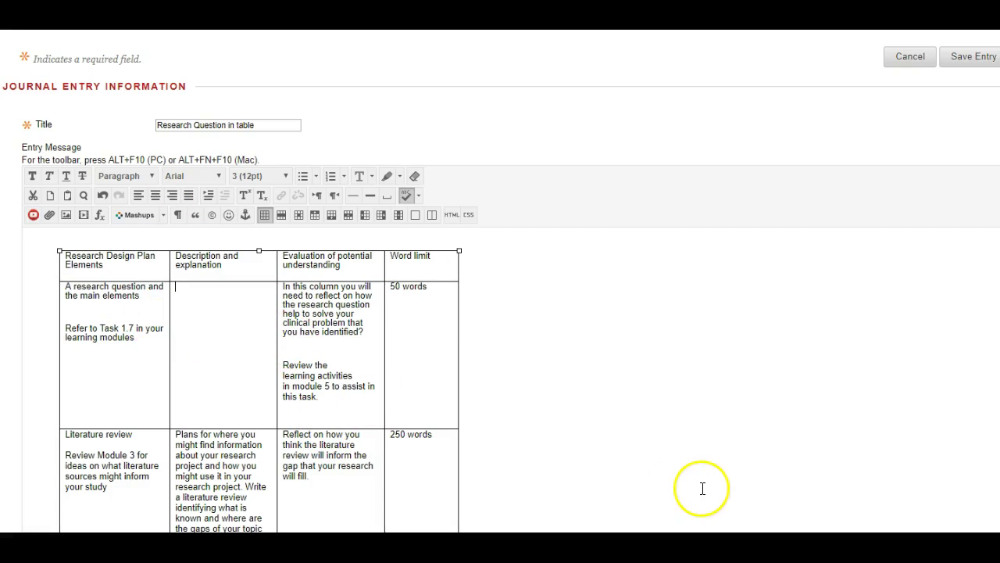
{"action": "type", "text": "What is the e"}
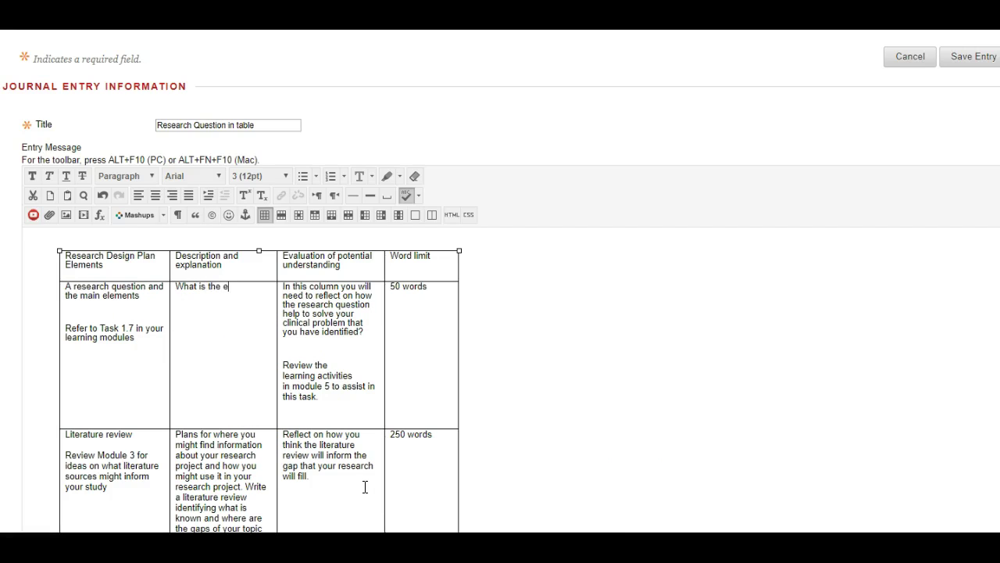
{"action": "type", "text": "xperience of midwives who "}
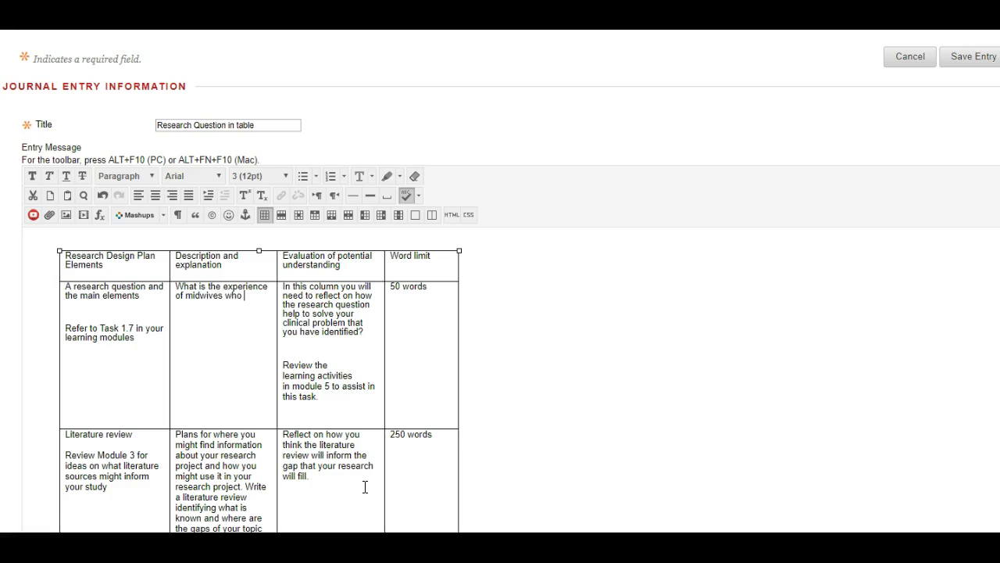
{"action": "type", "text": "deliver pre 30 week babies"}
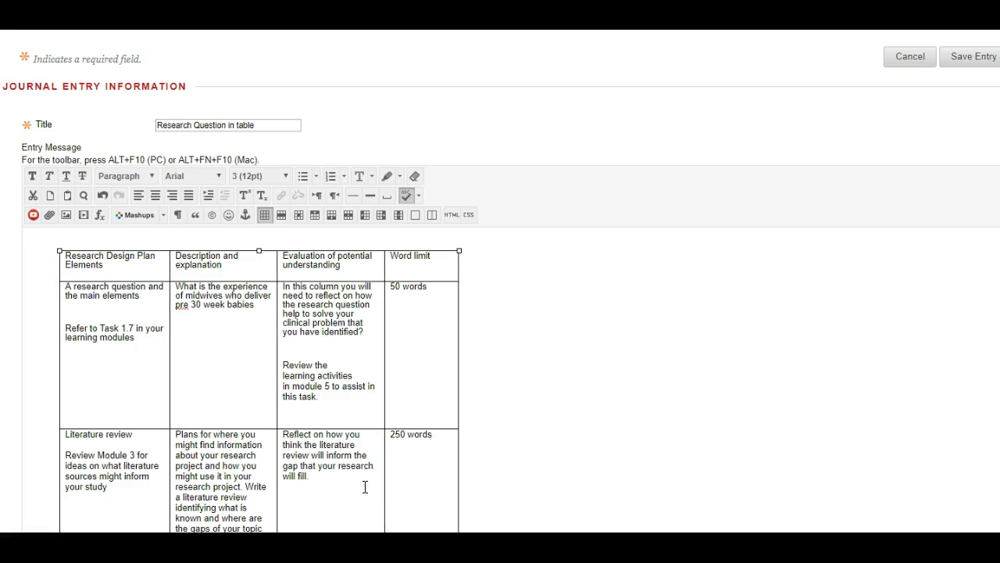
{"action": "type", "text": "?"}
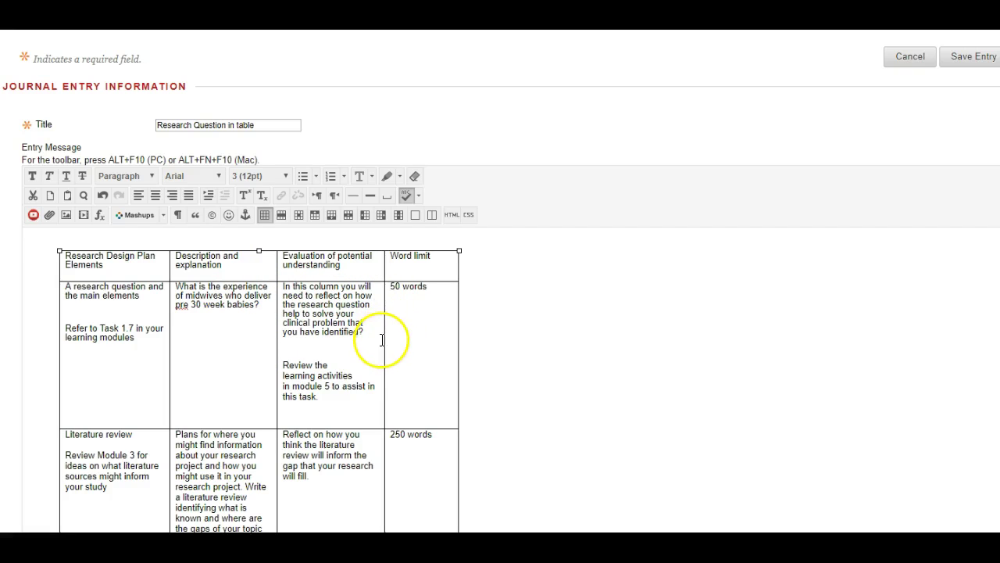
- Replace the reflection prompt in the research question row's evaluation cell with "transfer out of rural units", keeping the module 5 note
{"action": "left_click_drag", "start_coordinate": [369, 331], "coordinate": [282, 282]}
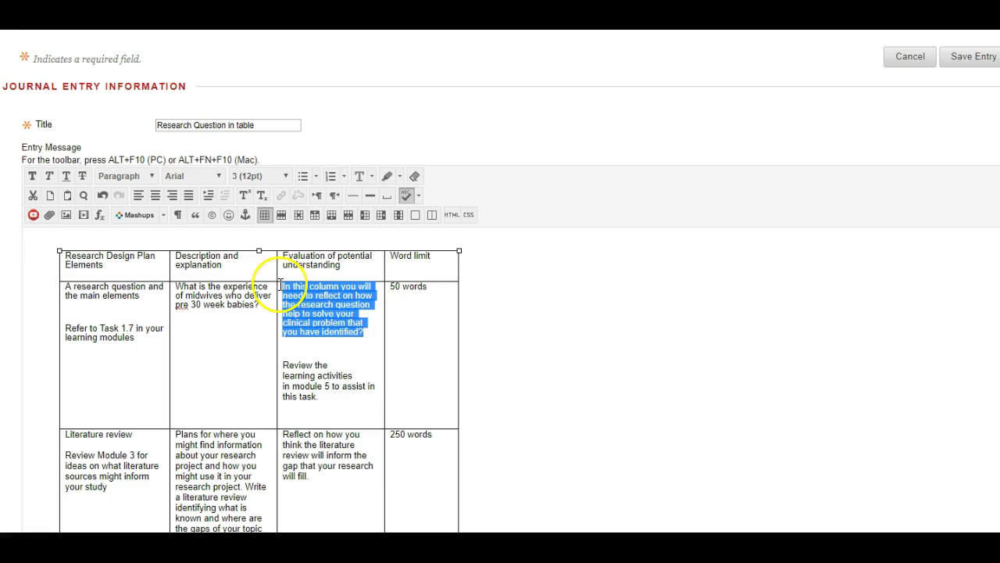
{"action": "key", "text": "BackSpace"}
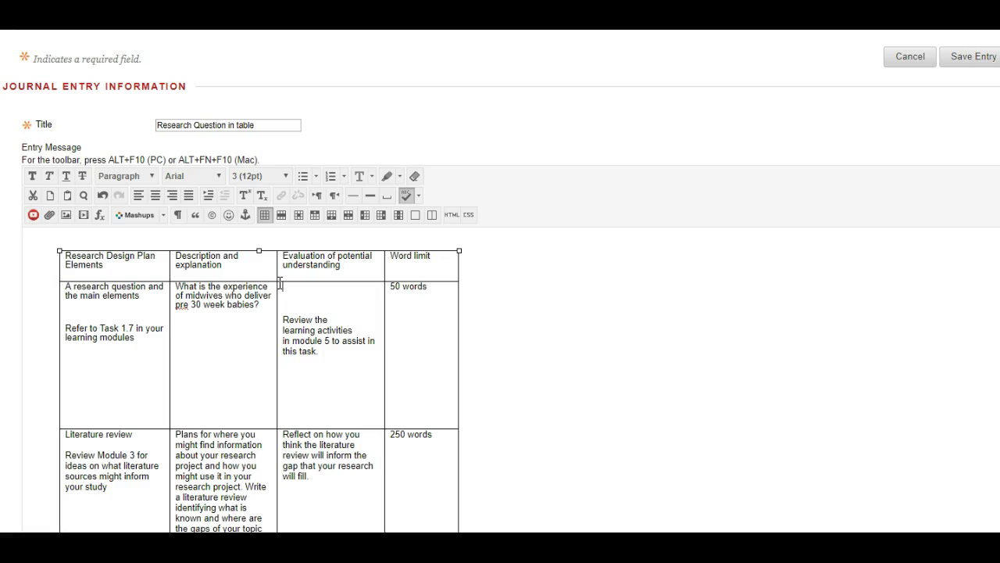
{"action": "type", "text": "transfer ourt of rural units"}
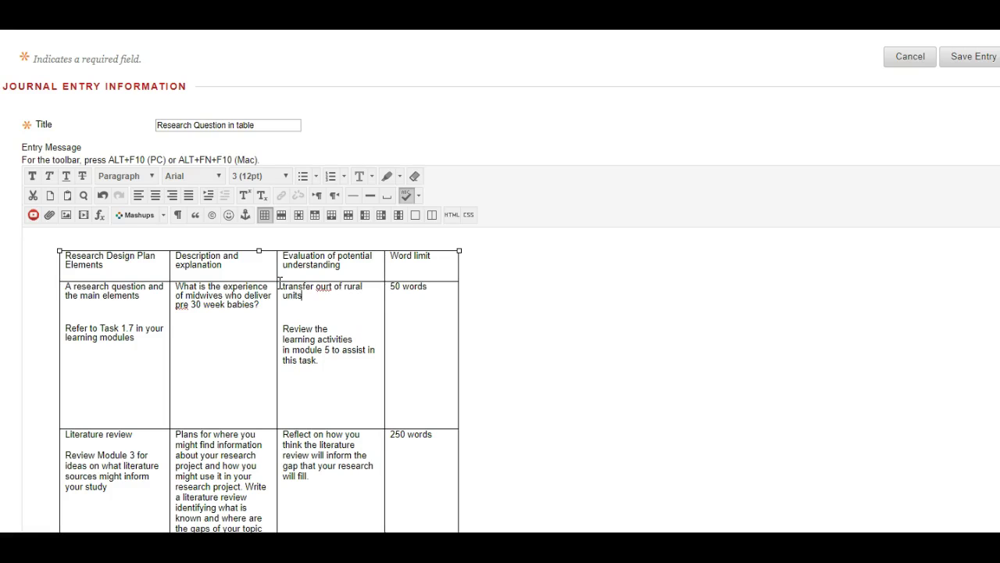
{"action": "left_click", "coordinate": [328, 291]}
{"action": "key", "text": "BackSpace"}
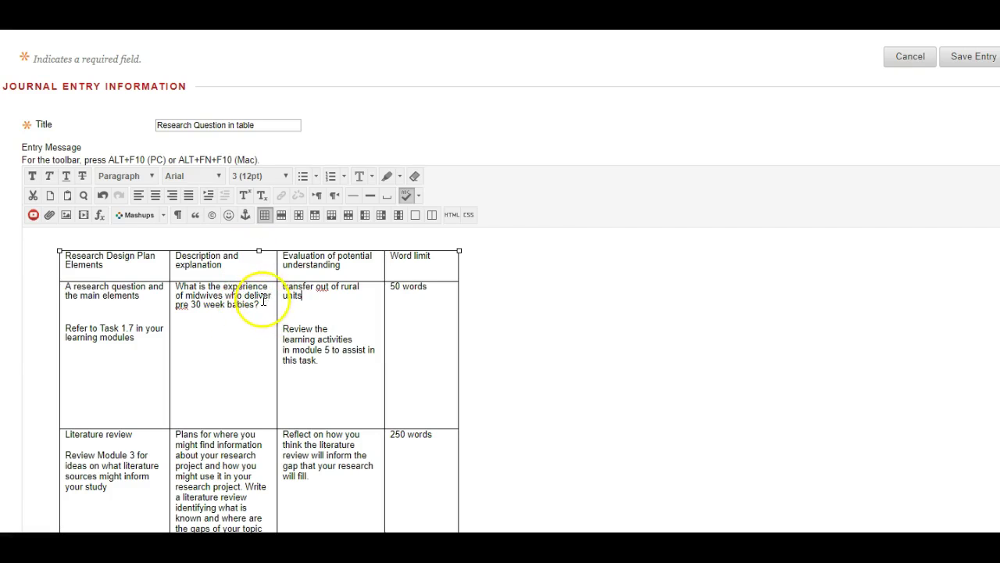
- Add the question "Do midwives who deliver pre 30 week babies that need transfer to a NICU experience distress?" below the first research question
{"action": "left_click_drag", "start_coordinate": [260, 304], "coordinate": [175, 286]}
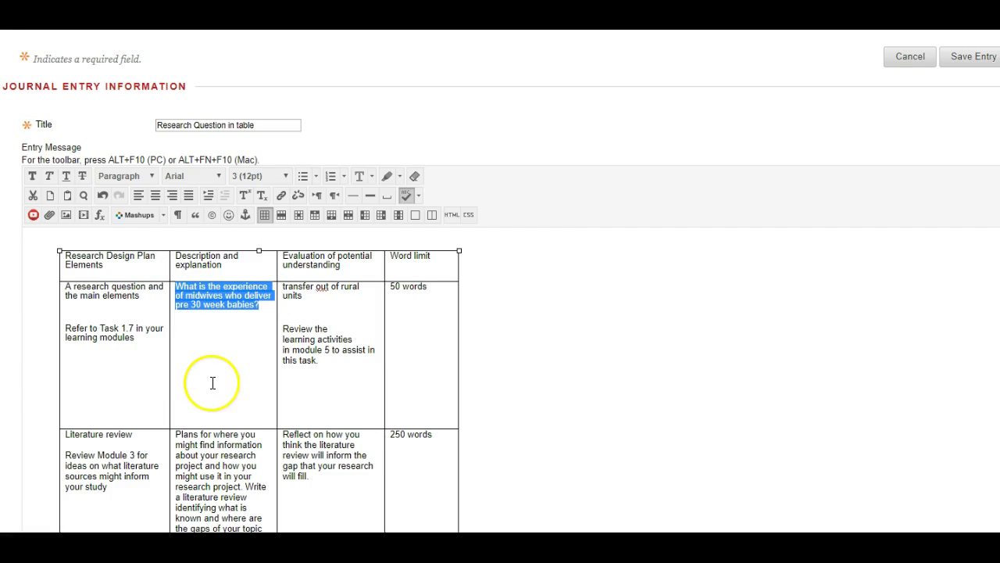
{"action": "left_click", "coordinate": [268, 308]}
{"action": "key", "text": "Return"}
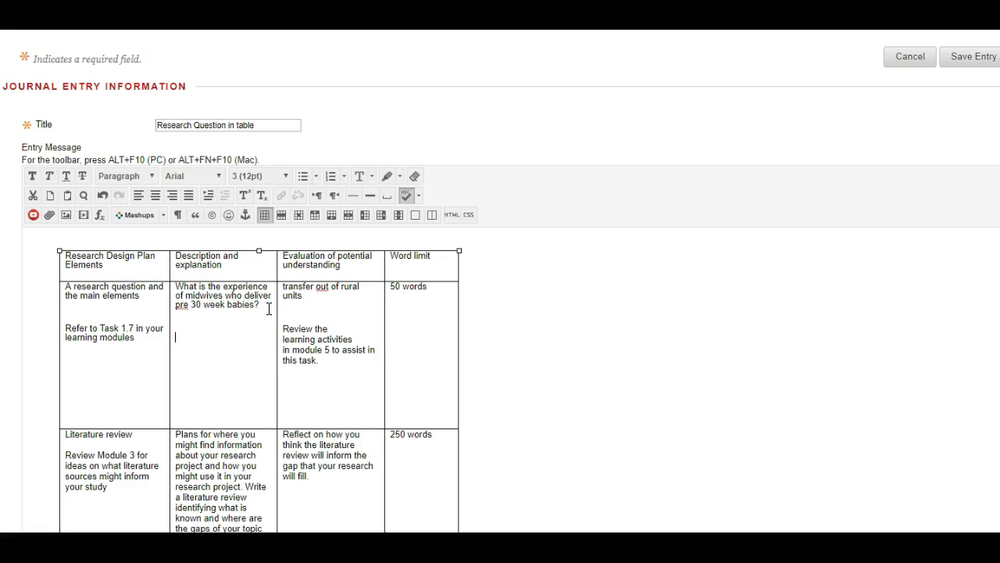
{"action": "type", "text": "Do midwives who deliver pr"}
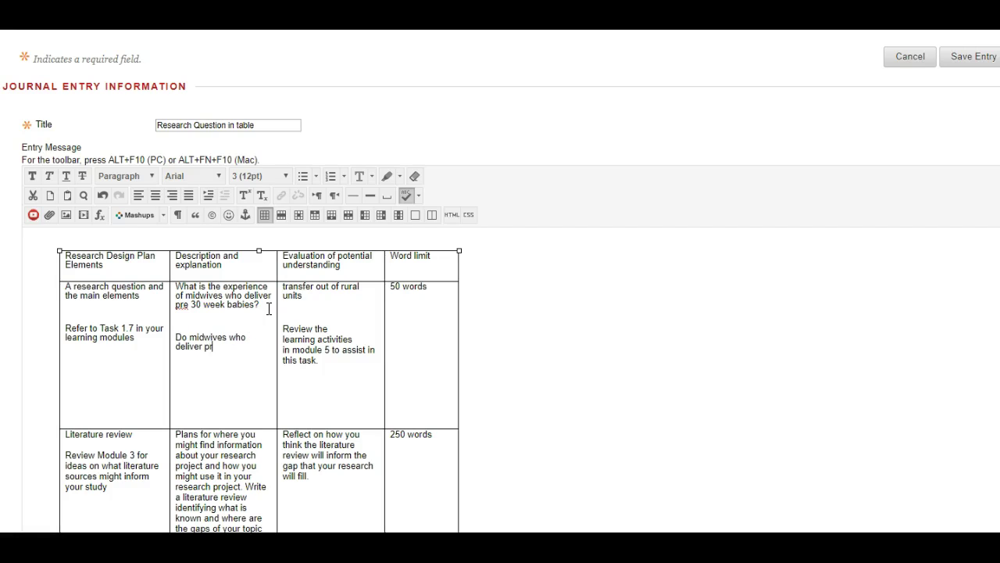
{"action": "type", "text": "e 30 week babies that need "}
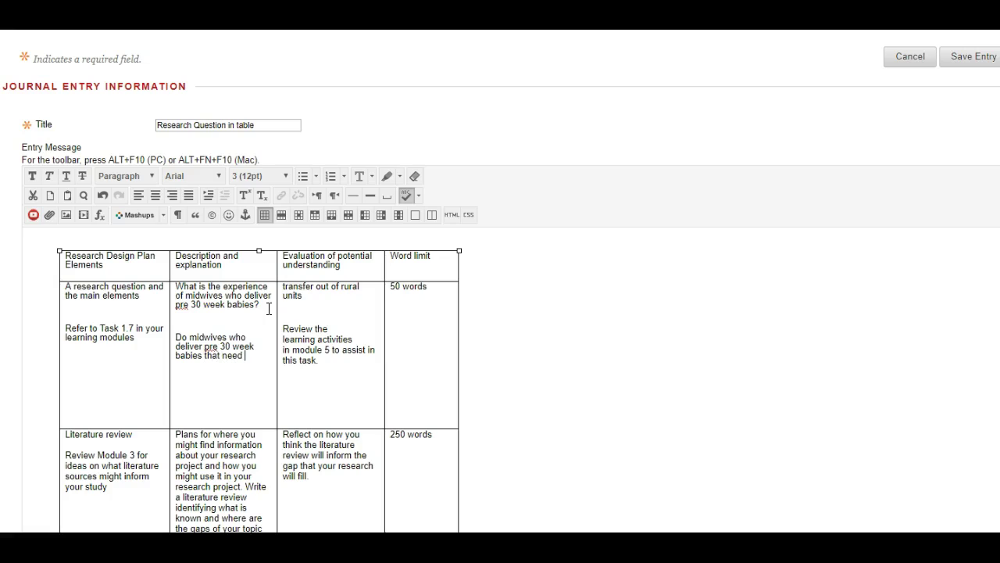
{"action": "type", "text": "transfer to a NICU experie"}
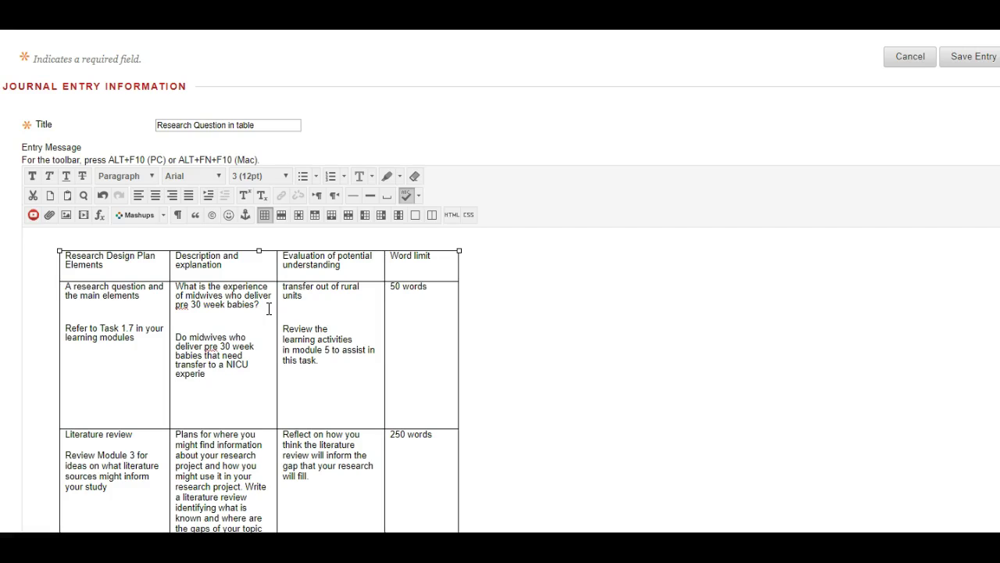
{"action": "type", "text": "nce distress?"}
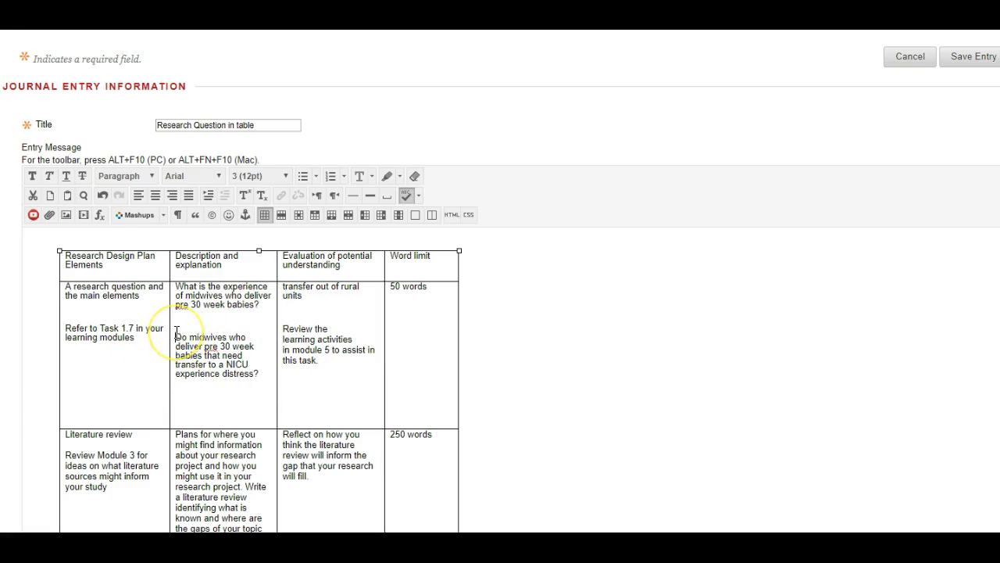
- Insert two blank lines between the two research questions and an extra line below "transfer out of rural units"
{"action": "key", "text": "Return"}
{"action": "key", "text": "Return"}
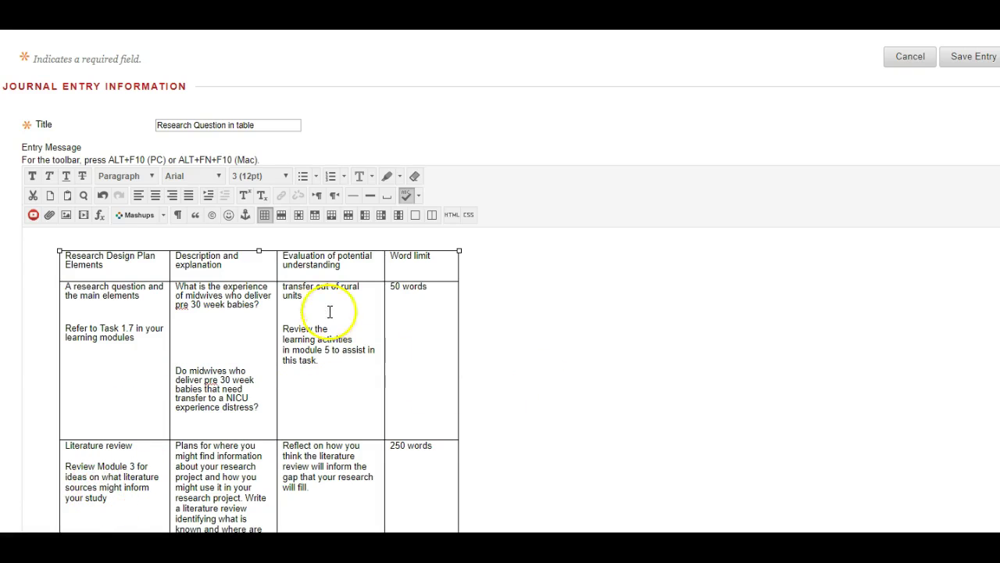
{"action": "left_click", "coordinate": [249, 344]}
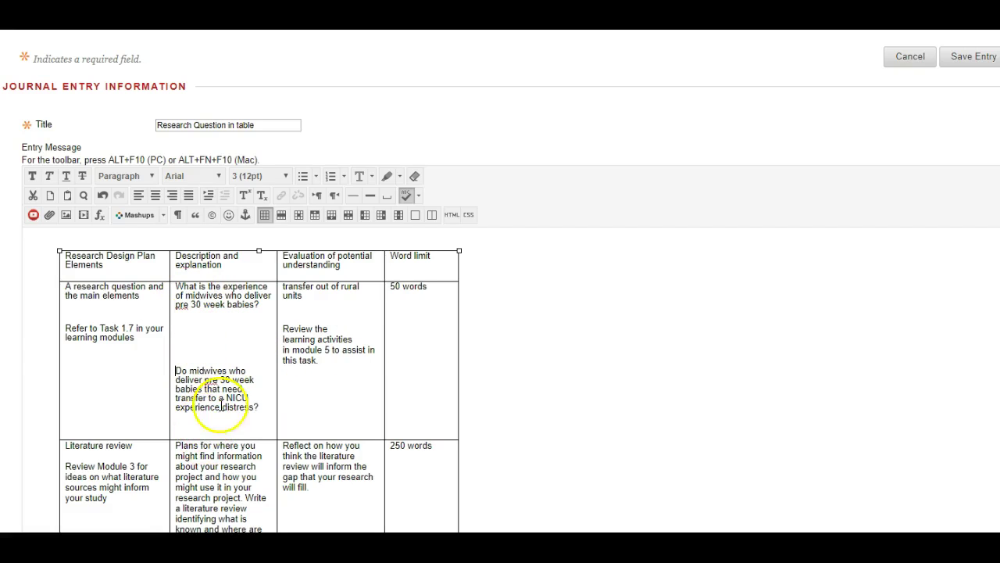
{"action": "left_click", "coordinate": [309, 299]}
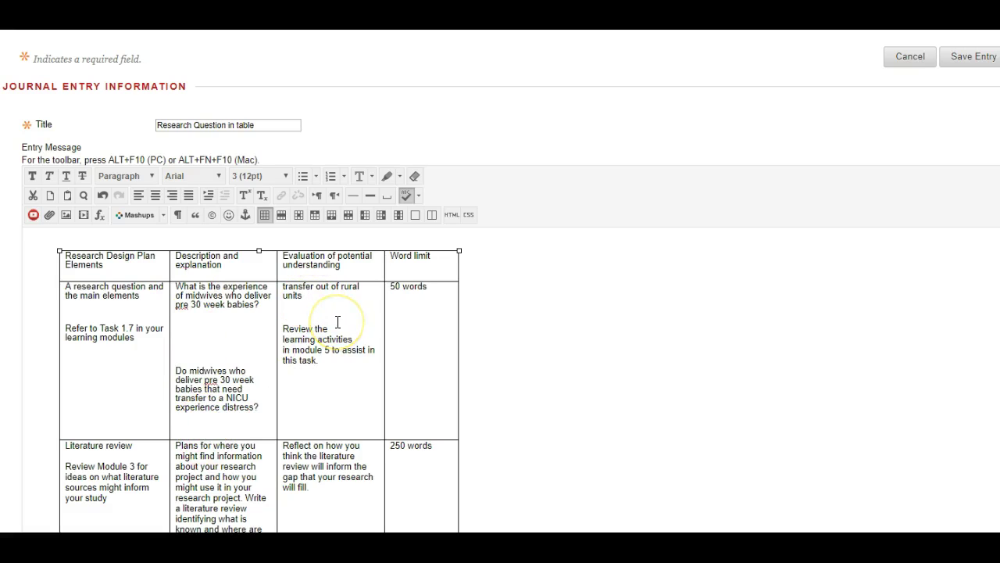
{"action": "key", "text": "Return"}
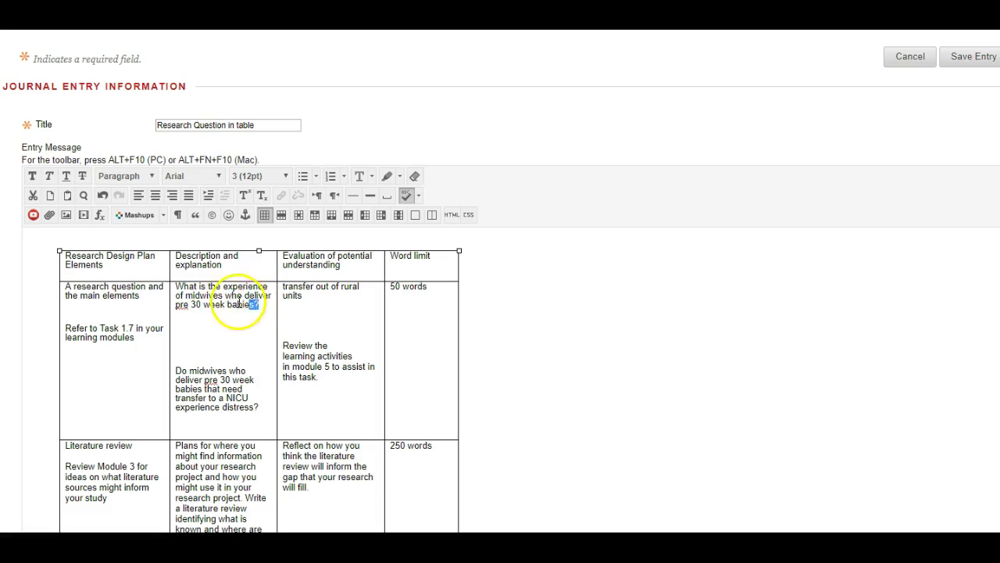
- Make the first research question about the experience of midwives bold
{"action": "left_click_drag", "start_coordinate": [260, 305], "coordinate": [177, 289]}
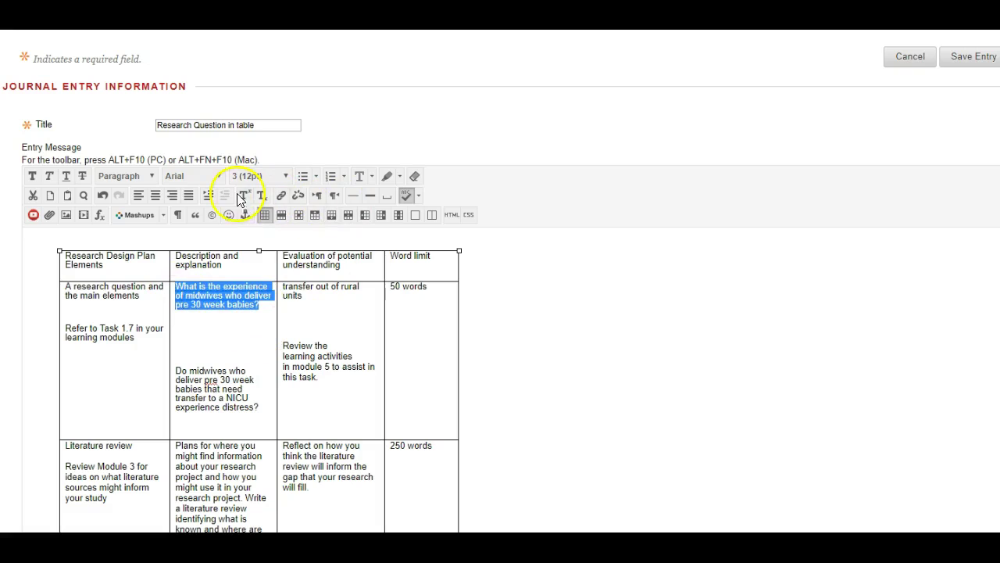
{"action": "left_click", "coordinate": [32, 176]}
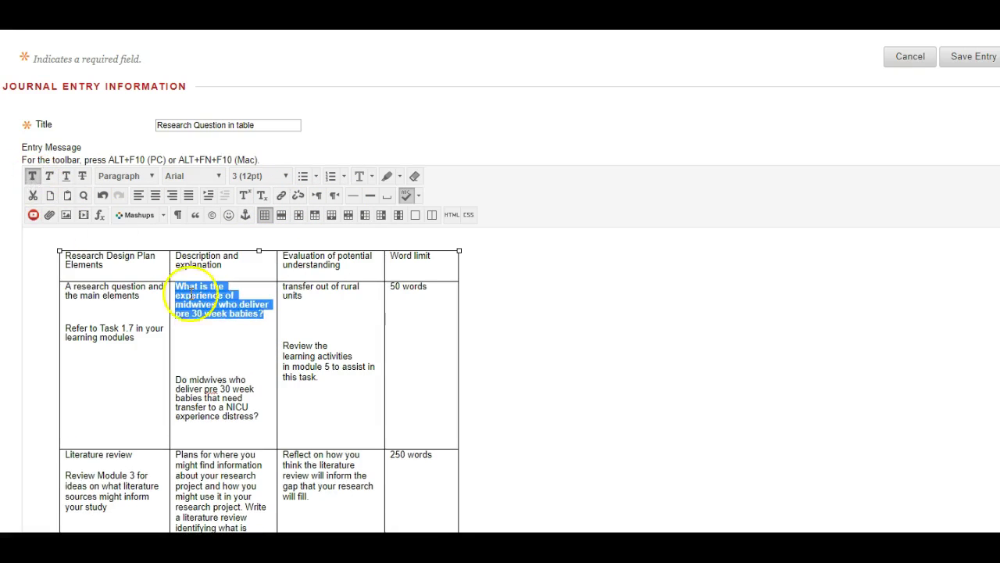
{"action": "left_click", "coordinate": [212, 344]}
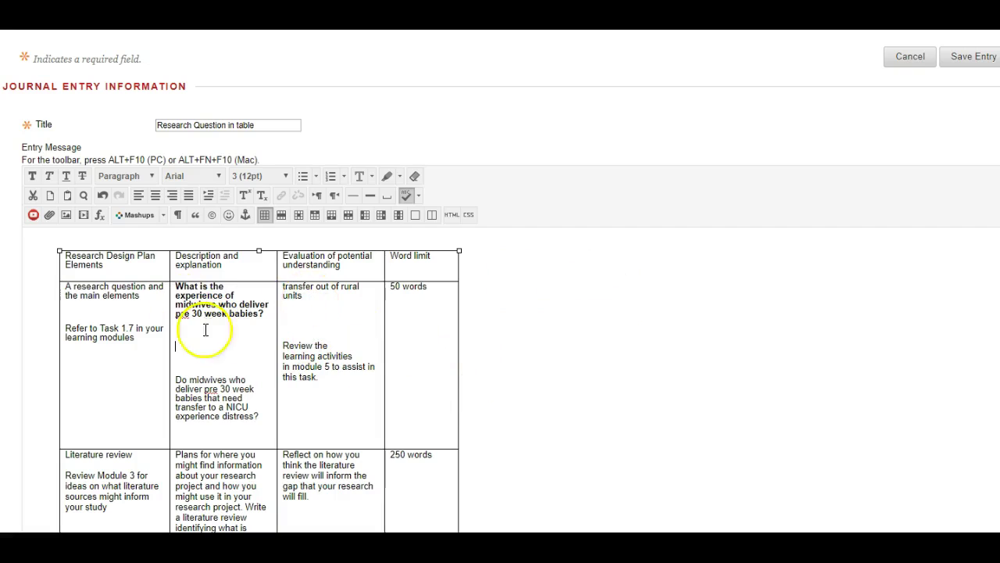
- Add the lines "distress" and "feelings of helplessness" below "transfer out of rural units" in the evaluation cell
{"action": "left_click", "coordinate": [322, 298]}
{"action": "key", "text": "Return"}
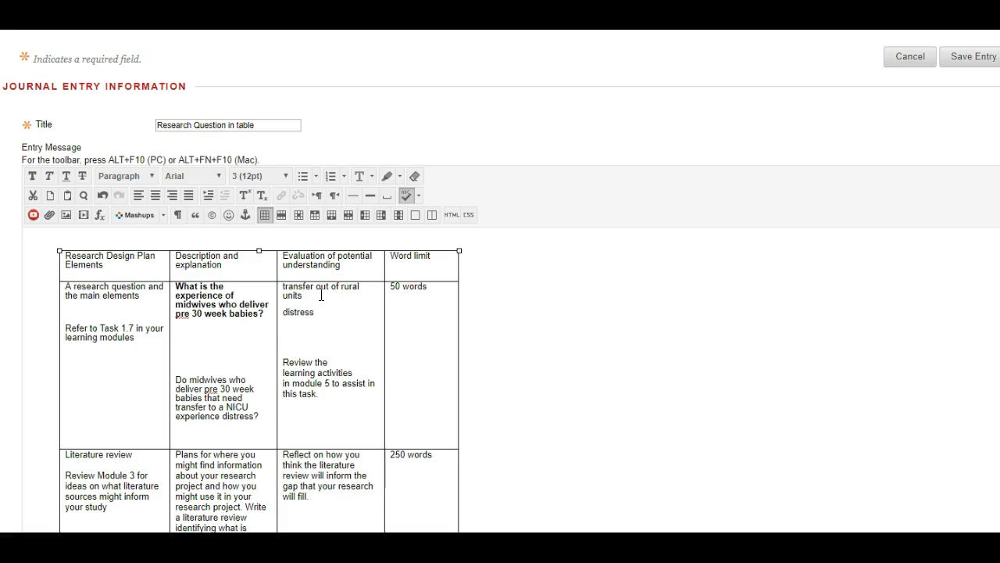
{"action": "key", "text": "Return"}
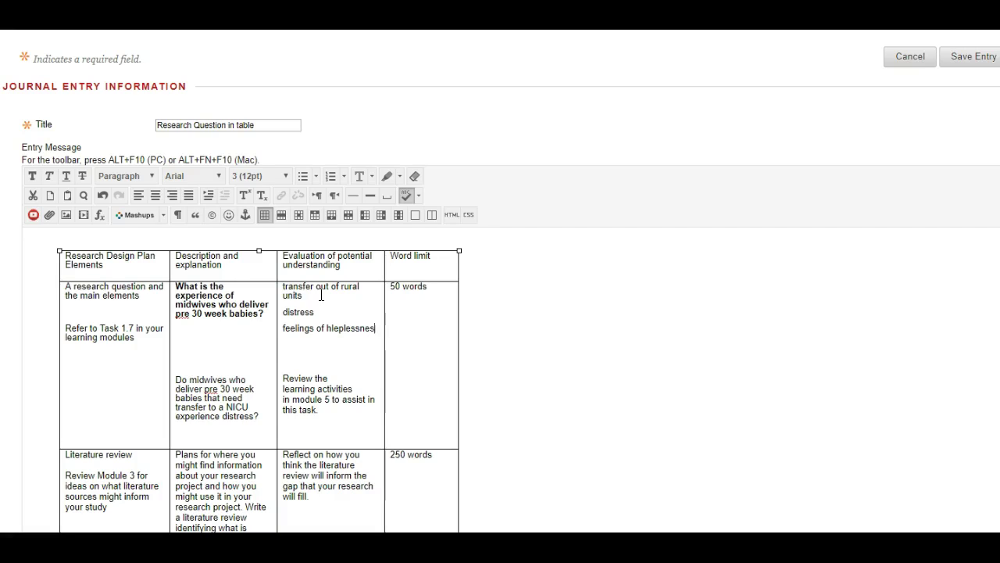
{"action": "left_click", "coordinate": [331, 329]}
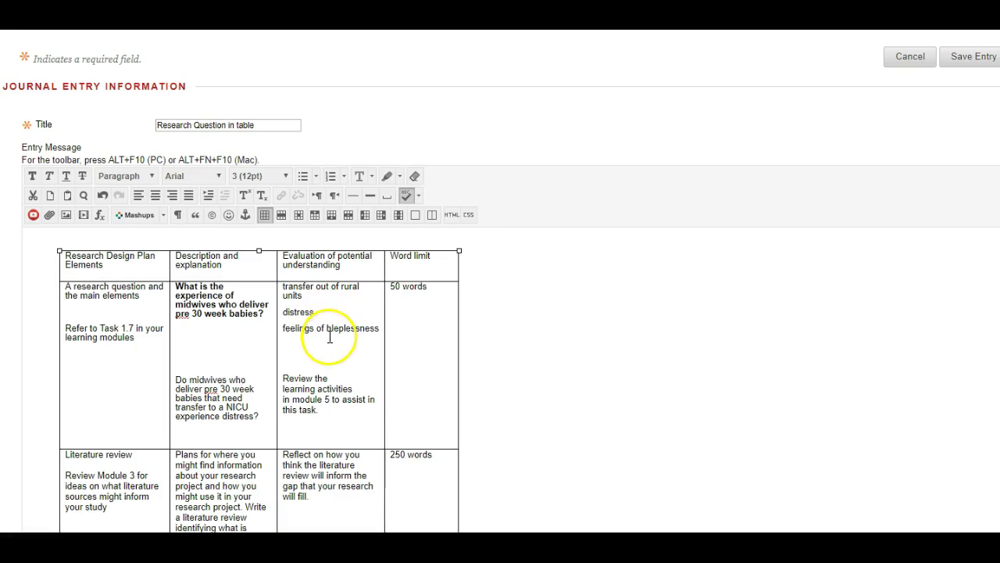
{"action": "key", "text": "Delete"}
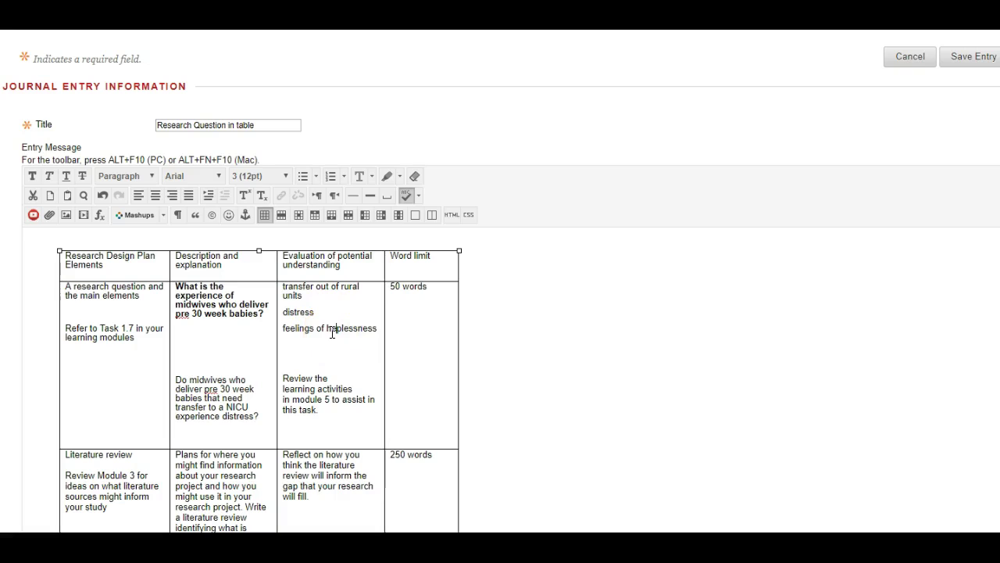
{"action": "left_click", "coordinate": [336, 329]}
{"action": "type", "text": "l"}
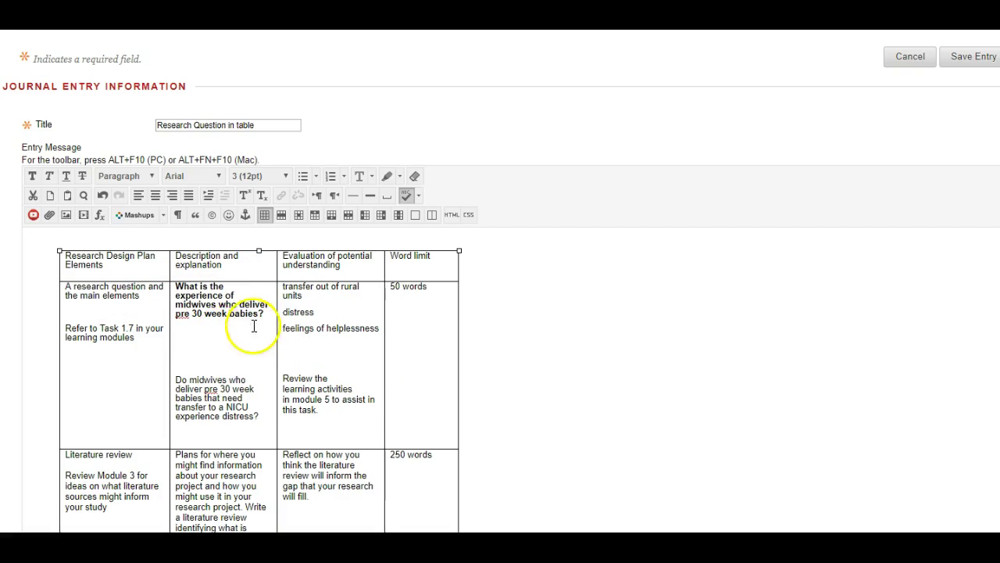
- Compare the evaluation notes in the journal entry with the research question row of the Word plan table, returning to the journal
{"action": "left_click_drag", "start_coordinate": [377, 329], "coordinate": [286, 313]}
{"action": "left_click", "coordinate": [329, 336]}
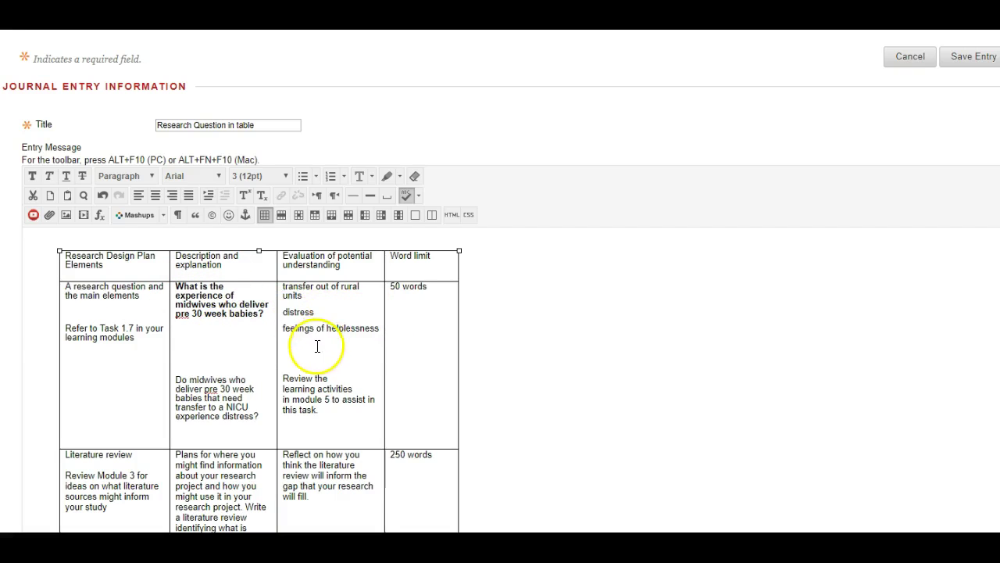
{"action": "left_click", "coordinate": [318, 344]}
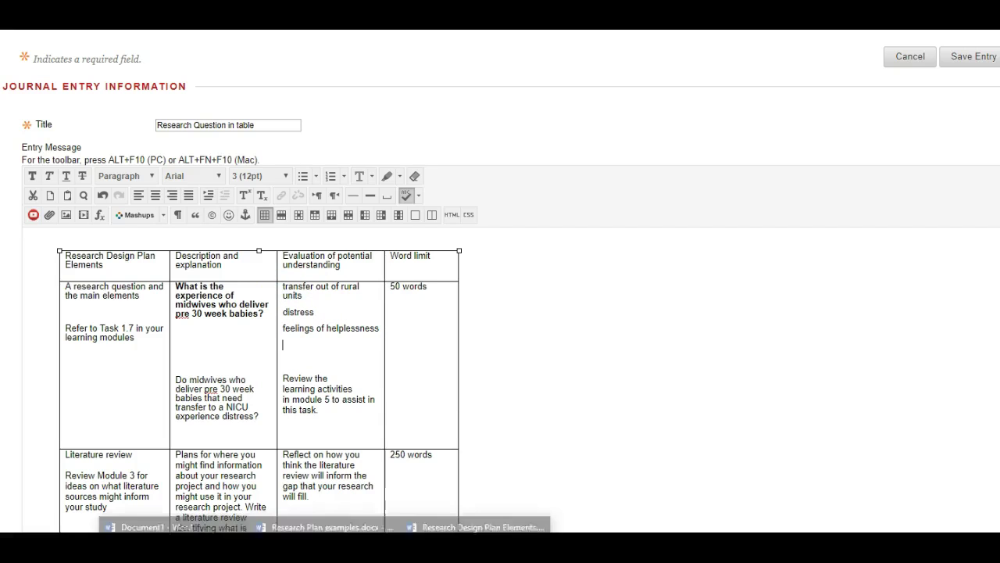
{"action": "left_click", "coordinate": [320, 521]}
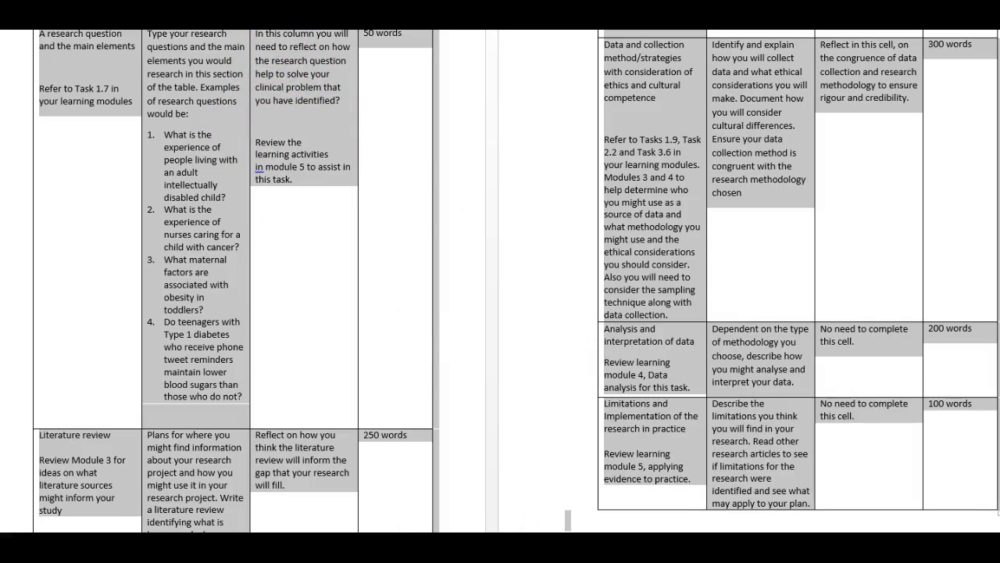
{"action": "left_click", "coordinate": [266, 520]}
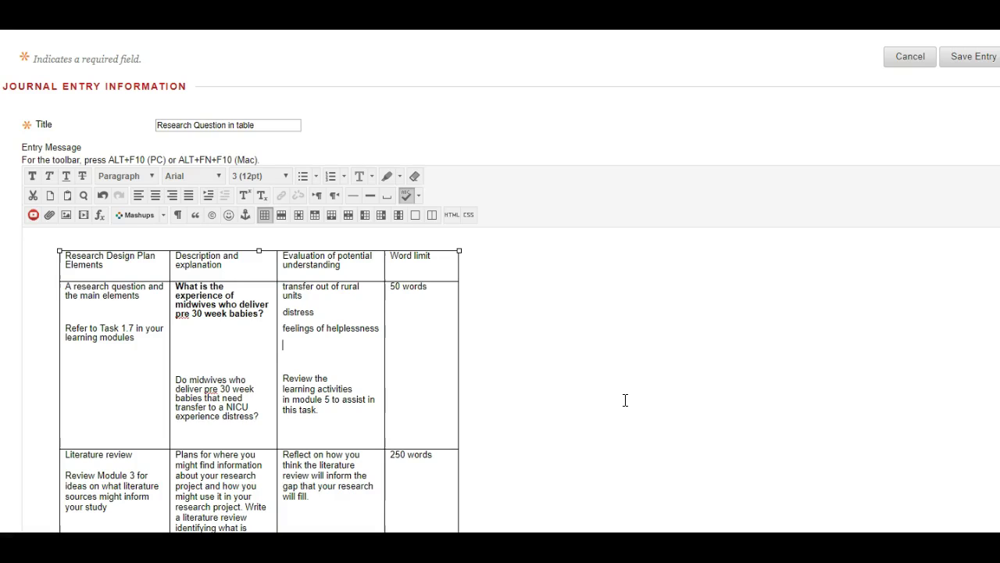
- Post the "Research Question in table" journal entry with the completed research question row
{"action": "left_click_drag", "start_coordinate": [314, 312], "coordinate": [287, 315]}
{"action": "left_click", "coordinate": [436, 381]}
{"action": "scroll", "coordinate": [304, 387], "scroll_direction": "down", "scroll_amount": 2}
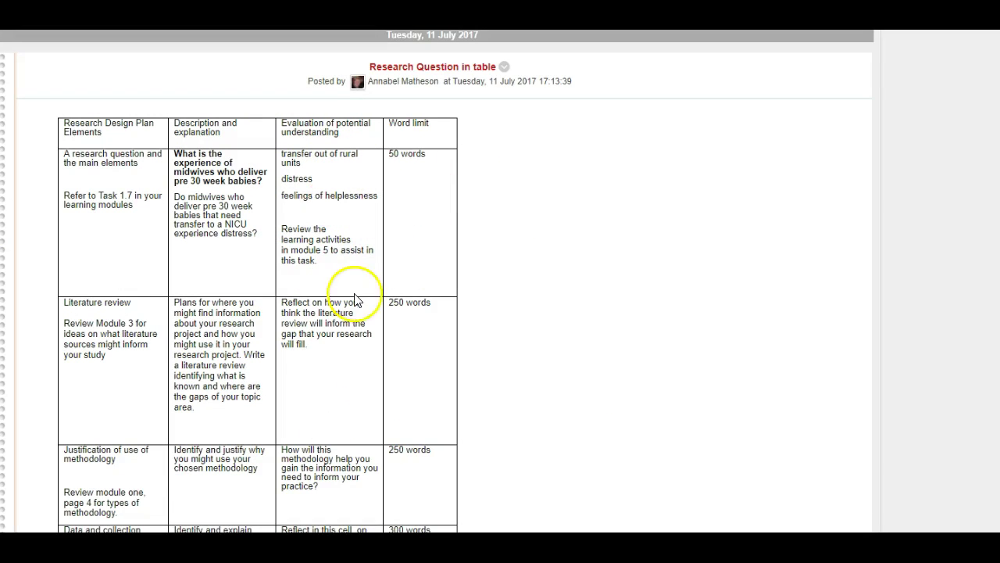
- Review the posted plan table from the research question row through the limitations row and on to the earlier "Research Question" entry
{"action": "scroll", "coordinate": [116, 242], "scroll_direction": "down", "scroll_amount": 2}
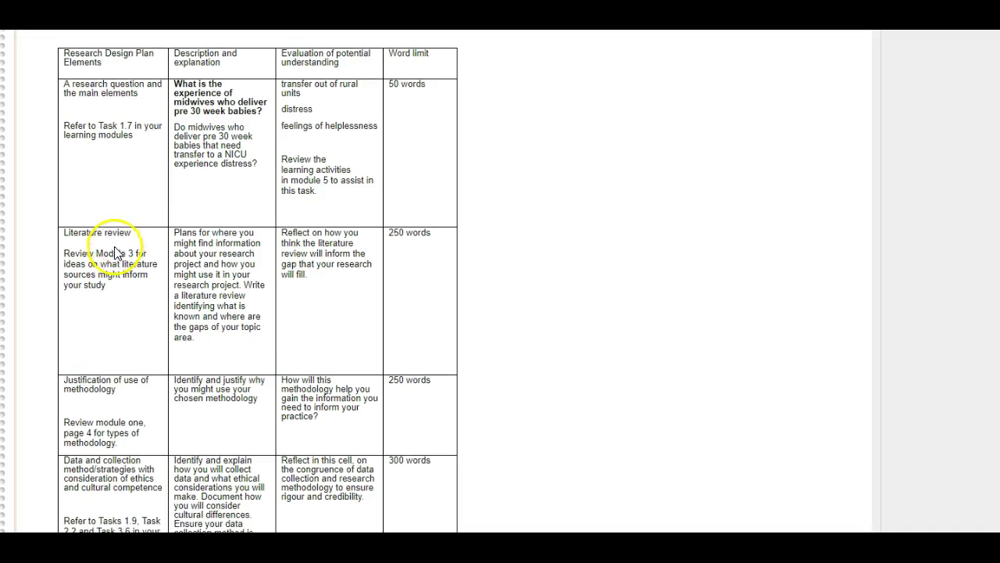
{"action": "scroll", "coordinate": [127, 227], "scroll_direction": "up", "scroll_amount": 4}
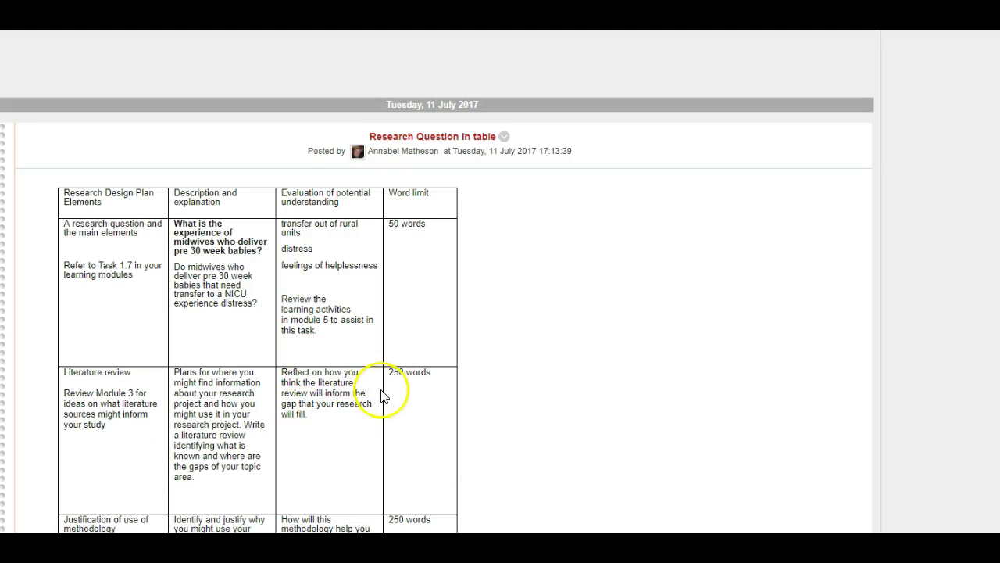
{"action": "scroll", "coordinate": [351, 462], "scroll_direction": "down", "scroll_amount": 4}
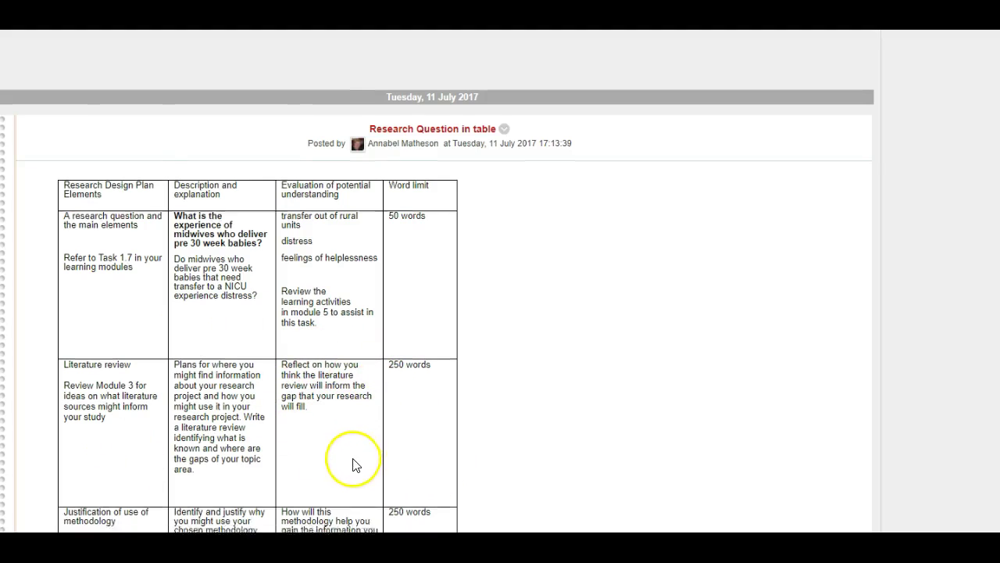
{"action": "scroll", "coordinate": [266, 420], "scroll_direction": "down", "scroll_amount": 10}
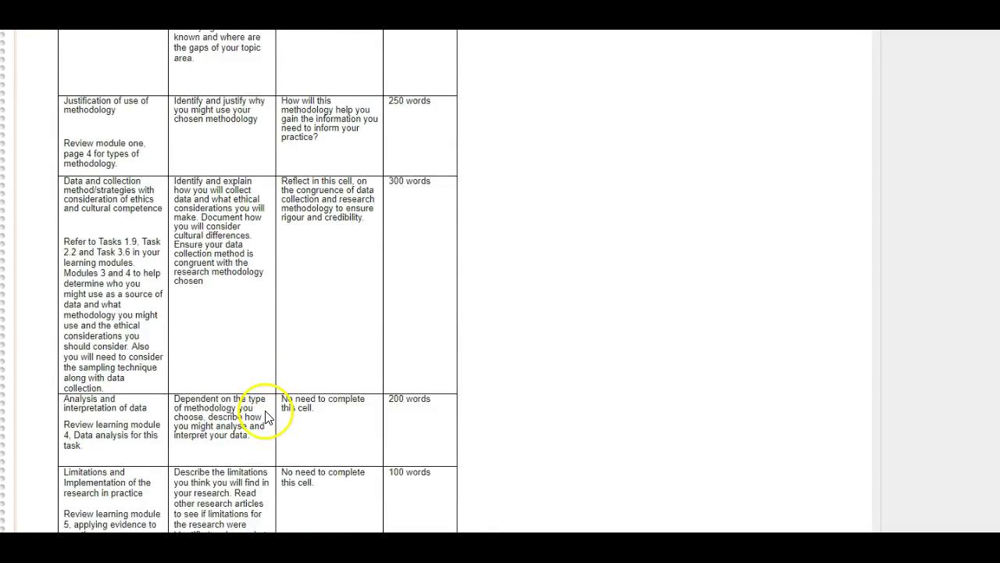
{"action": "scroll", "coordinate": [275, 412], "scroll_direction": "down", "scroll_amount": 5}
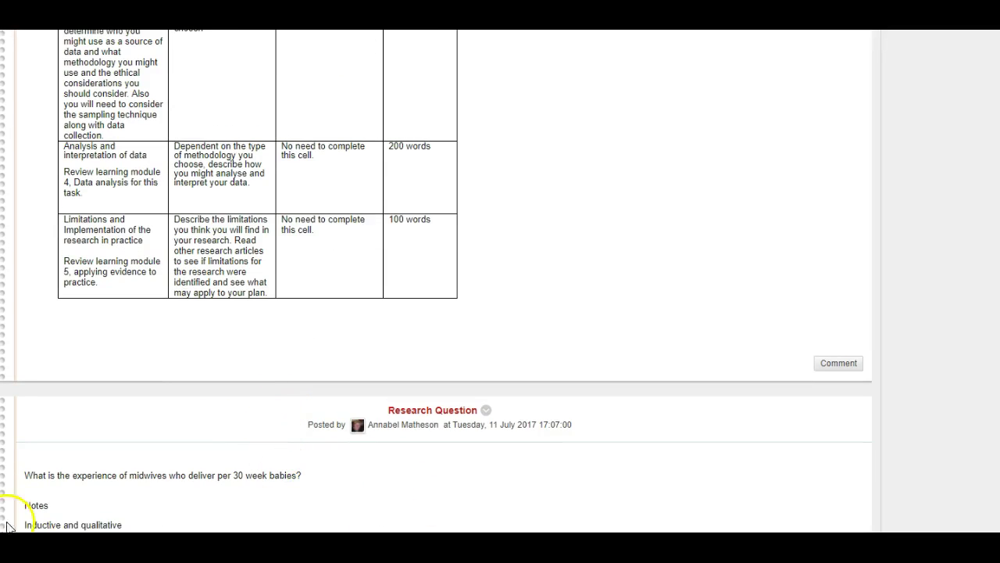